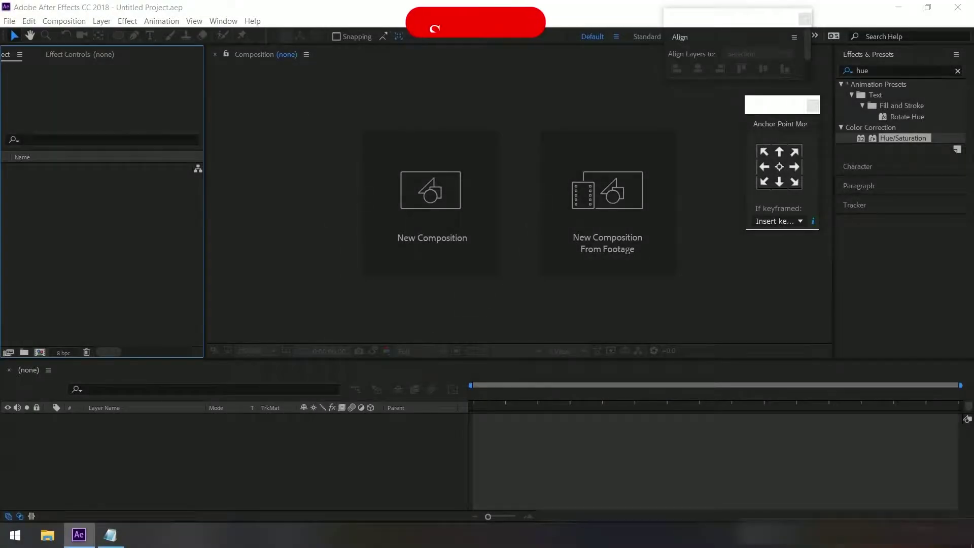
Create the 1920×1080 'Audio Spect' composition with duration 331 and view it at 25%
key("ctrl+n")
type("A")
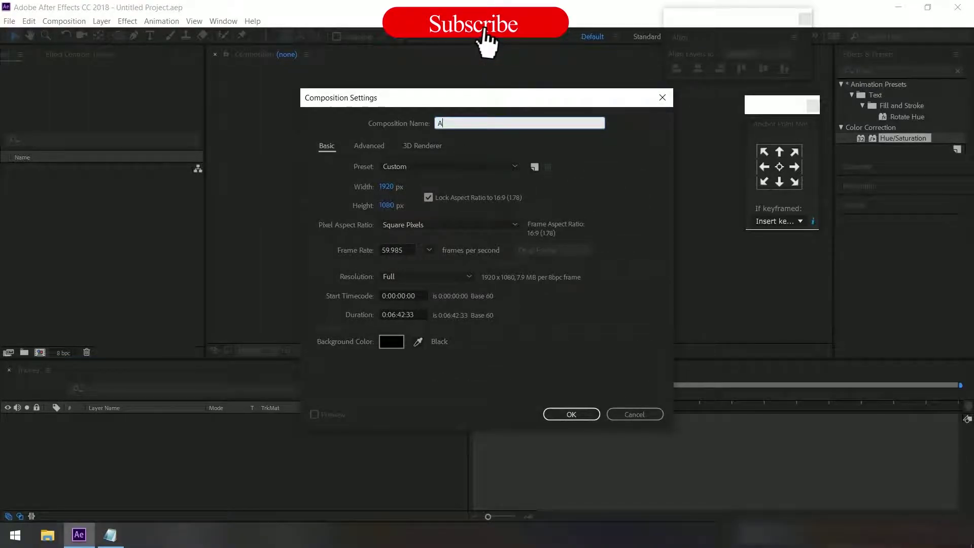
type("udio Sp")
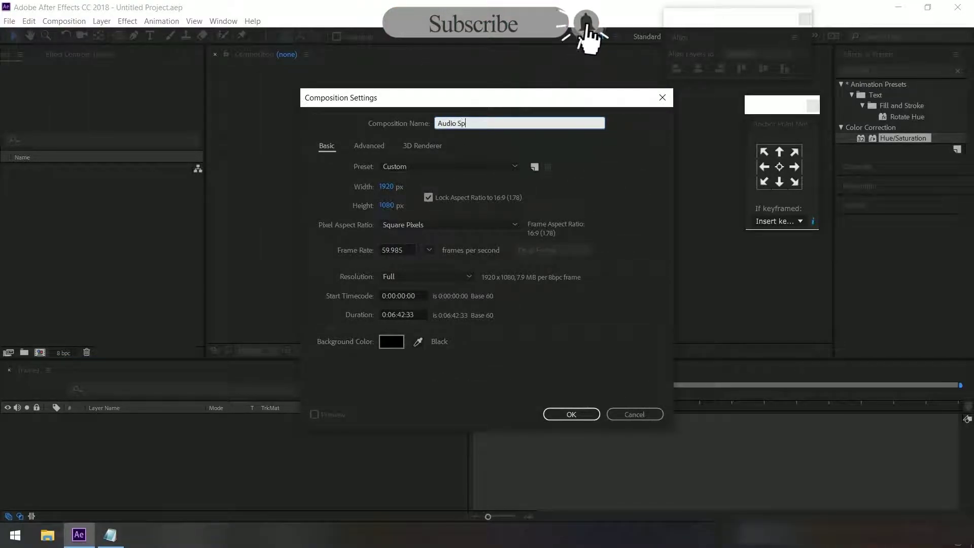
type("ect")
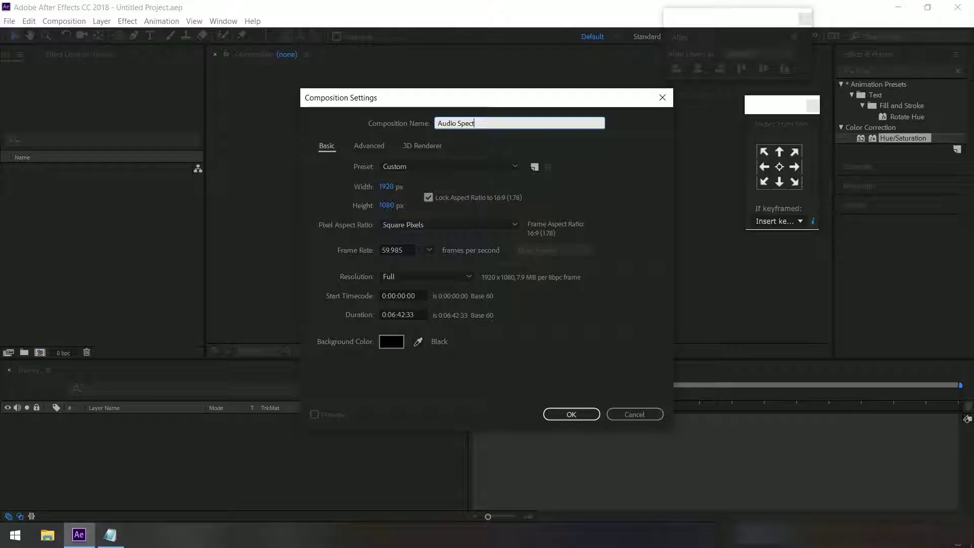
left_click(403, 314)
type("33")
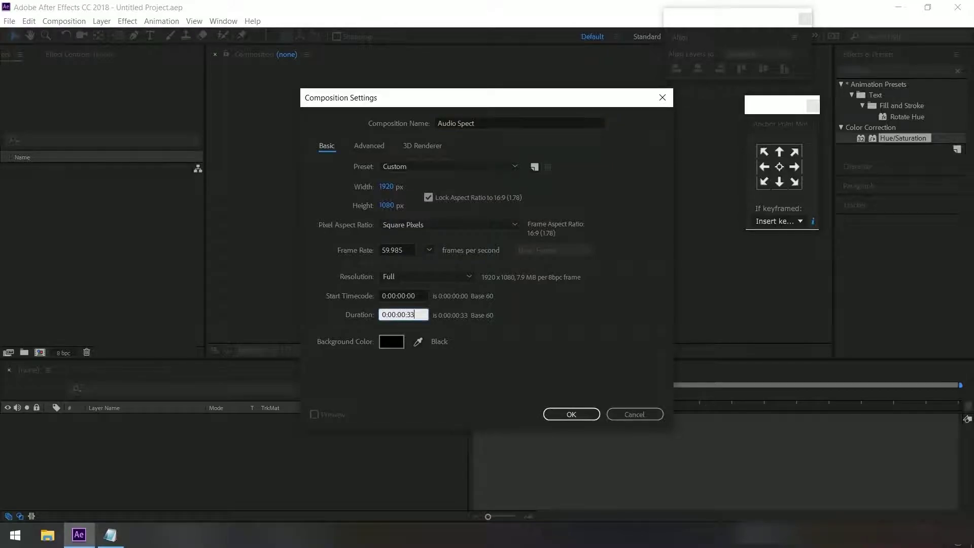
type("1")
key("Return")
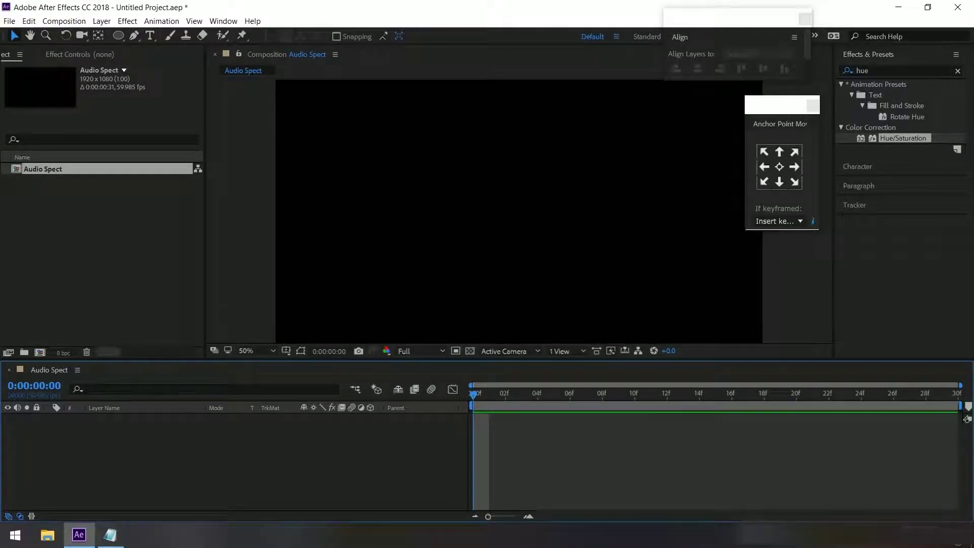
key("comma")
key("comma")
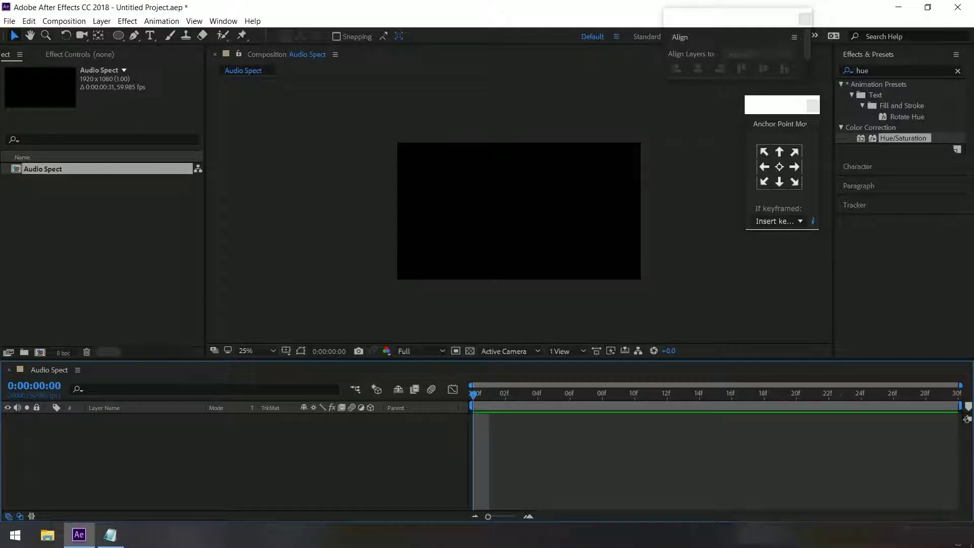
Import the turquoise blur wallpaper, add it to Audio Spect, and scale it to 106.2%
key("ctrl+i")
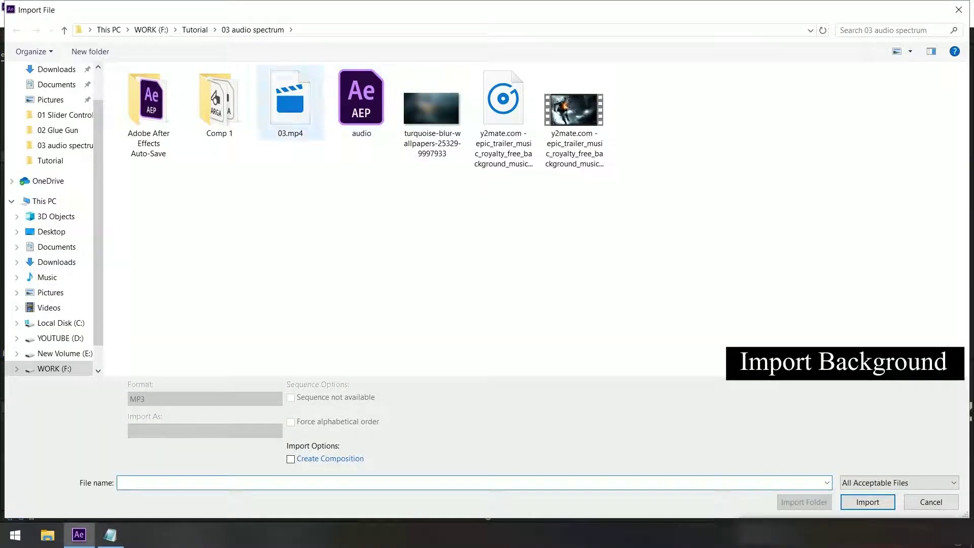
double_click(431, 109)
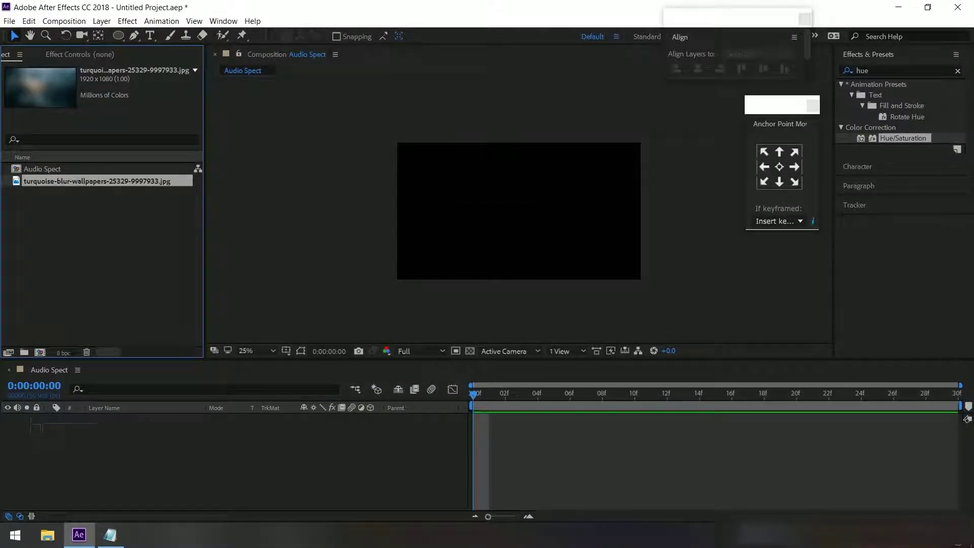
key("ctrl+slash")
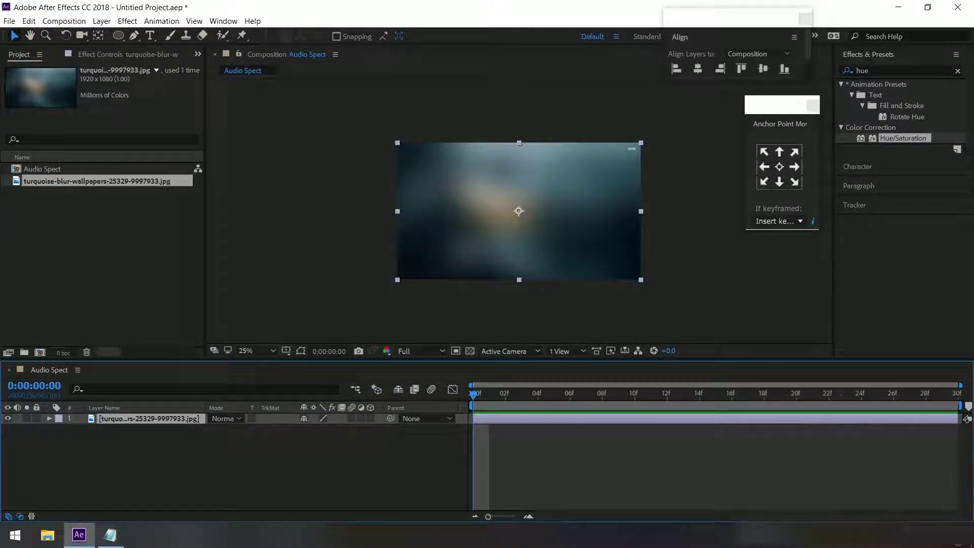
key("s")
left_click_drag(319, 429, 332, 429)
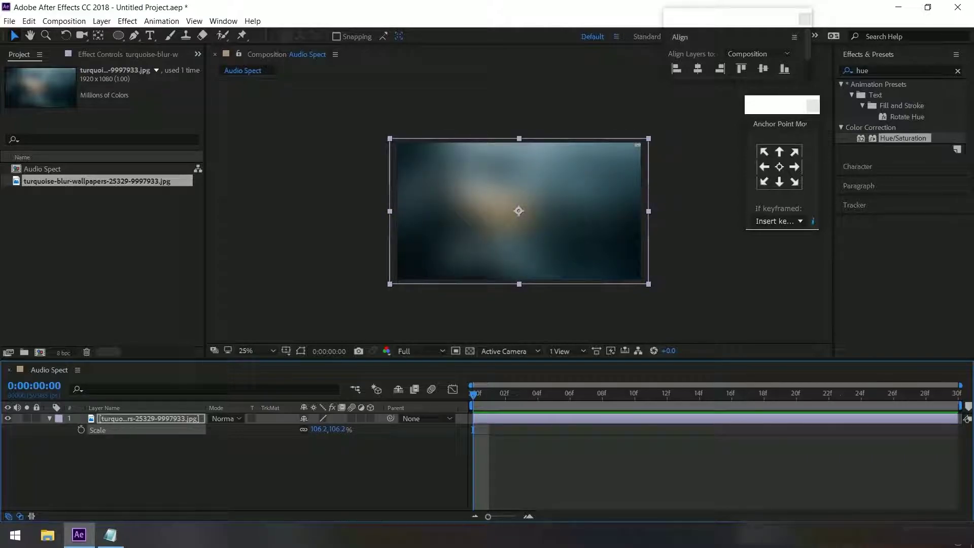
Give the wallpaper's Position a wiggle(2,10) expression and preview the drift
key("p")
left_click(81, 430, "alt")
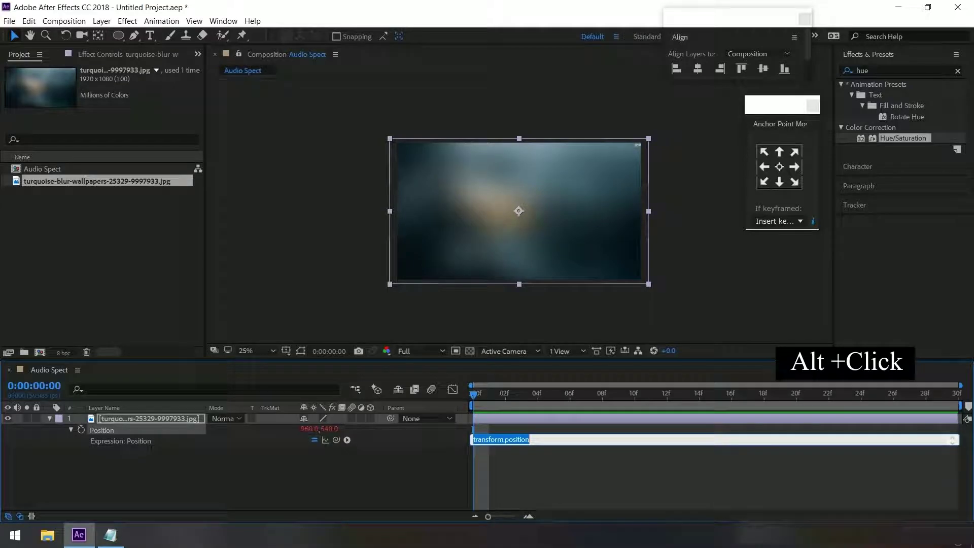
type("wiggle(2,10")
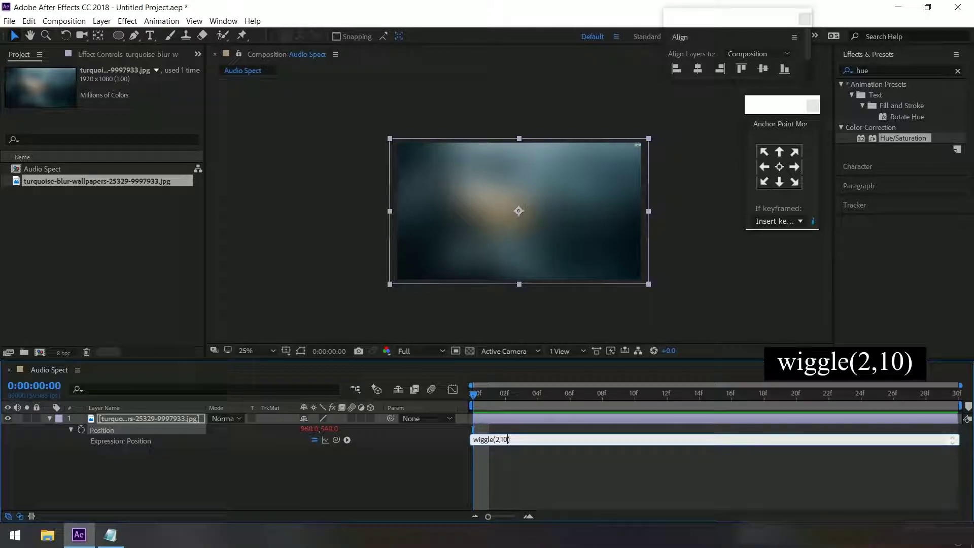
left_click(472, 429)
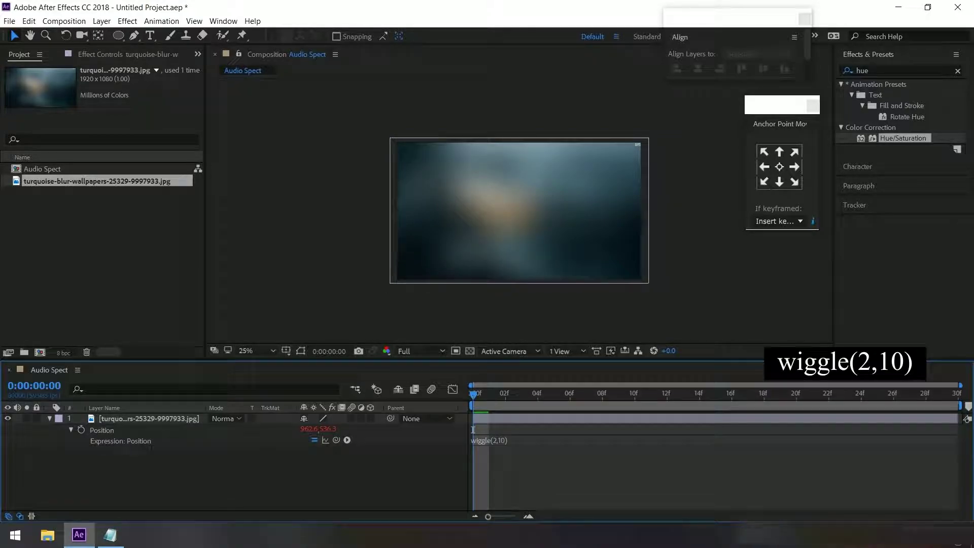
key("space")
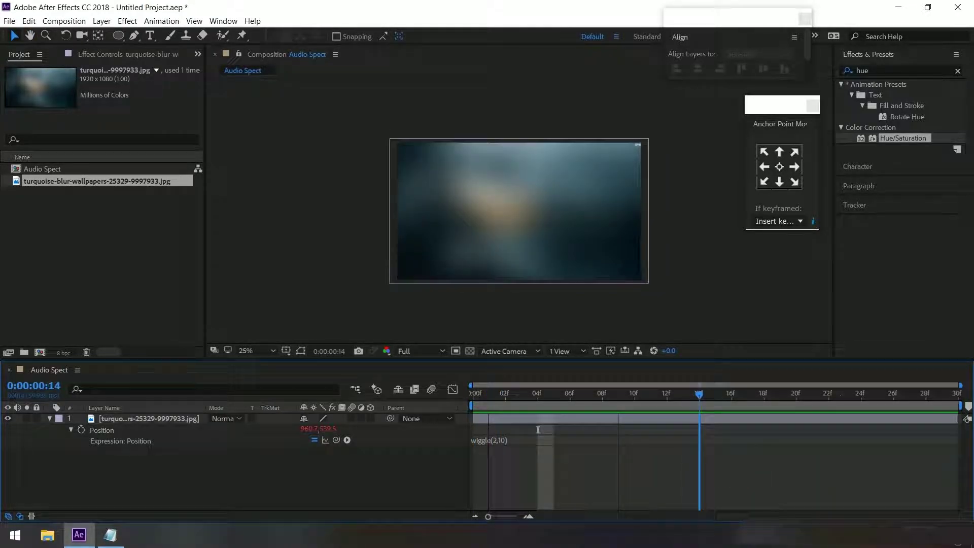
Change the Audio Spect duration to 10 seconds in Composition Settings, then play and stop a preview
right_click(254, 54)
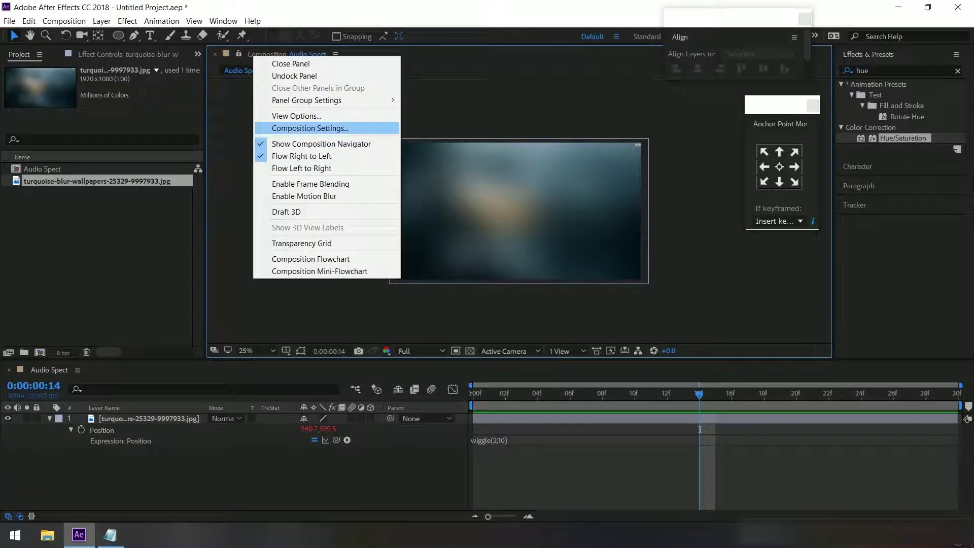
left_click(310, 128)
left_click(404, 315)
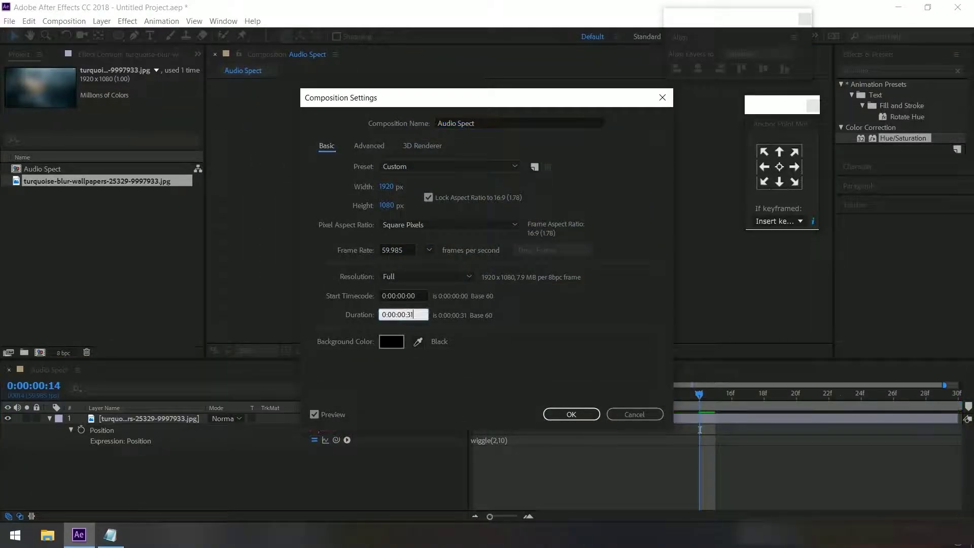
type("2")
type("6")
key("Return")
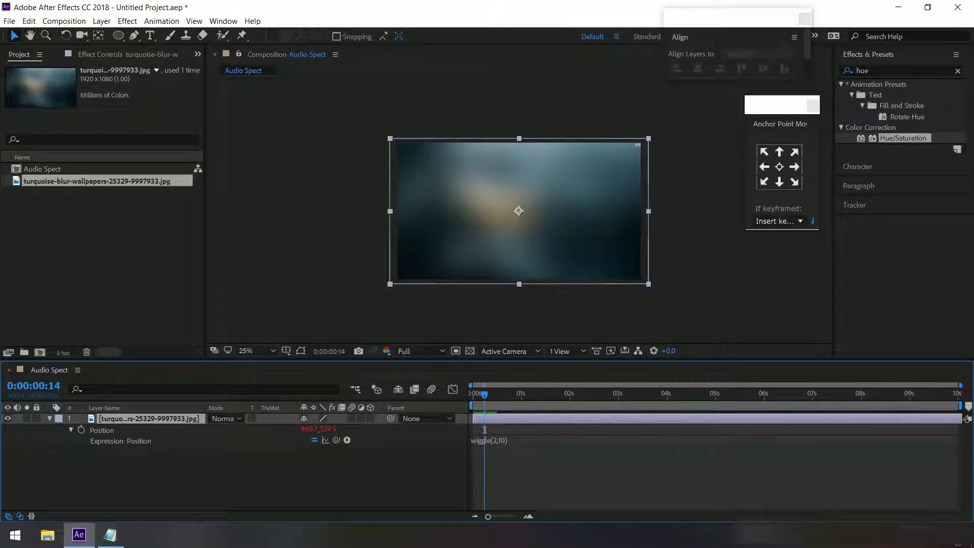
key("space")
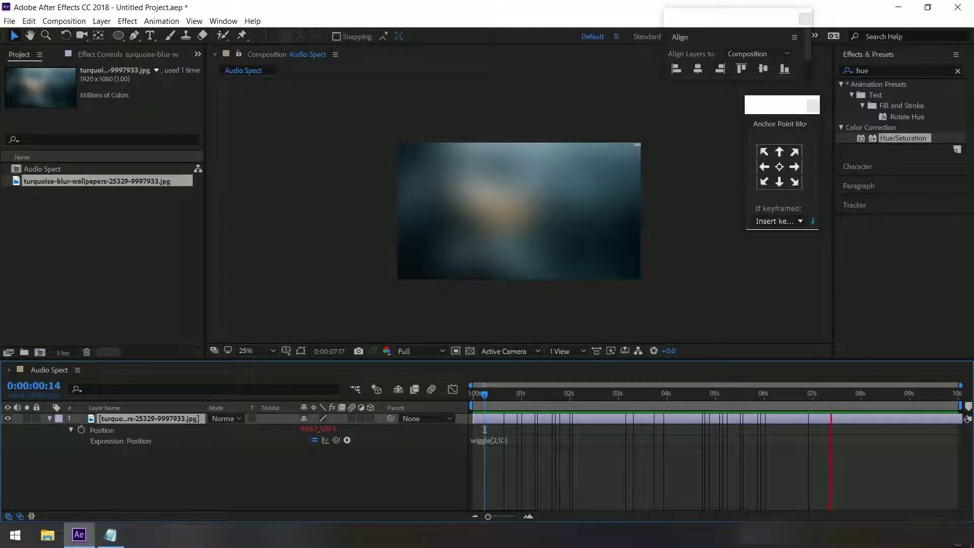
key("space")
Import the y2mate trailer mp3, add it to the comp, and collapse the image layer's properties
key("ctrl+i")
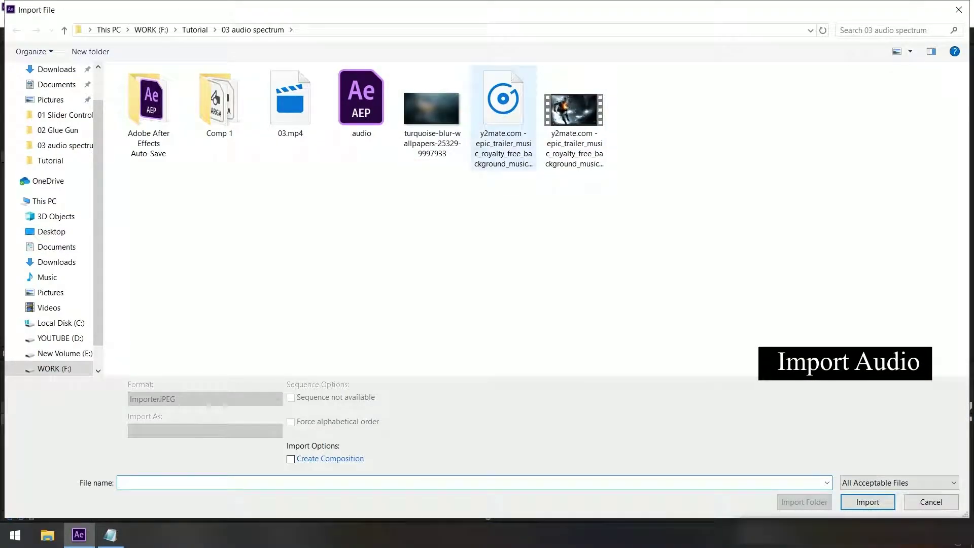
double_click(503, 109)
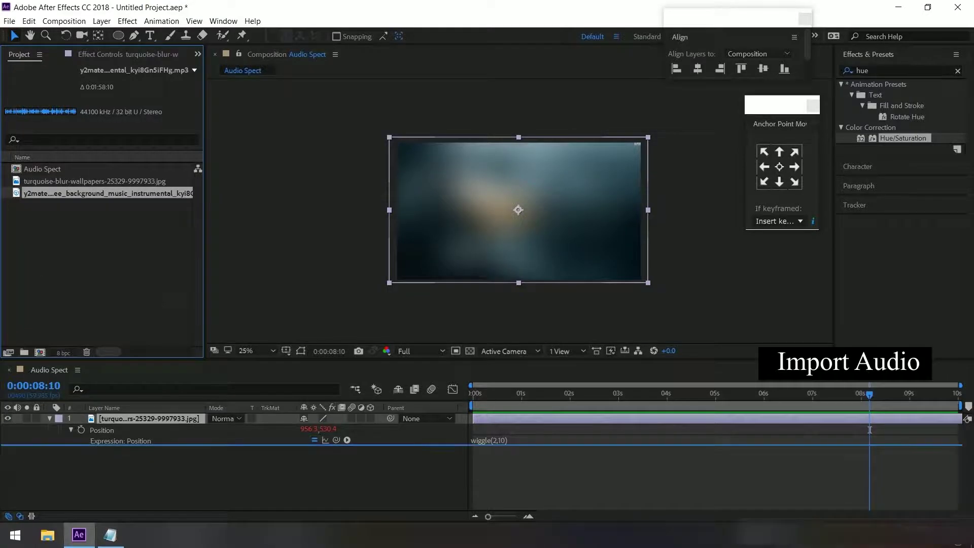
key("ctrl+slash")
key("u")
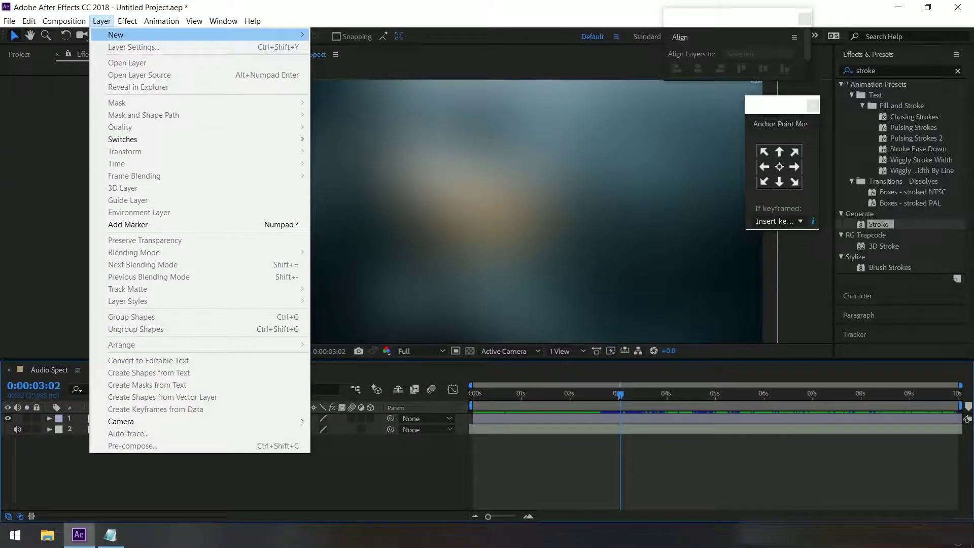
Create a new black solid layer named Audio Reaction
mouse_move(153, 35)
left_click(335, 47)
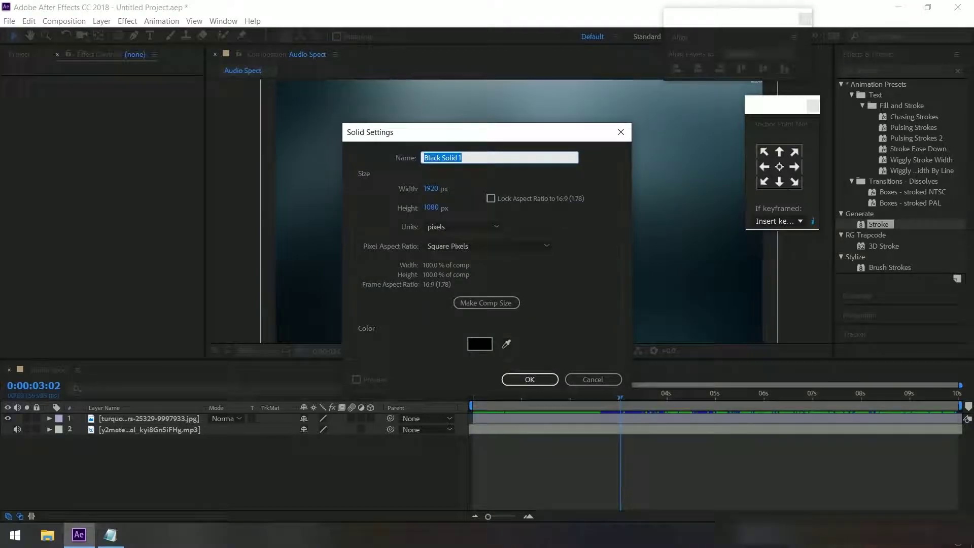
type("Audio React")
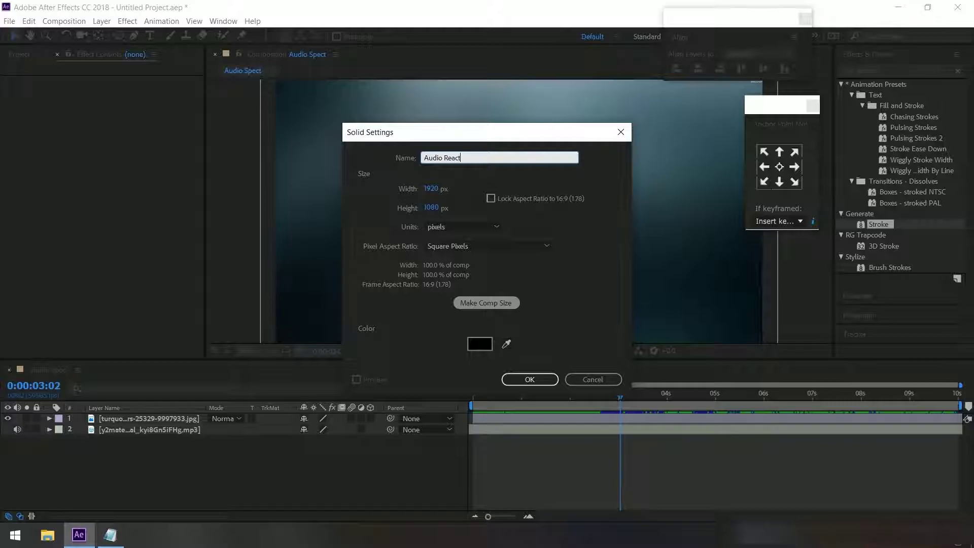
type("n")
key("Return")
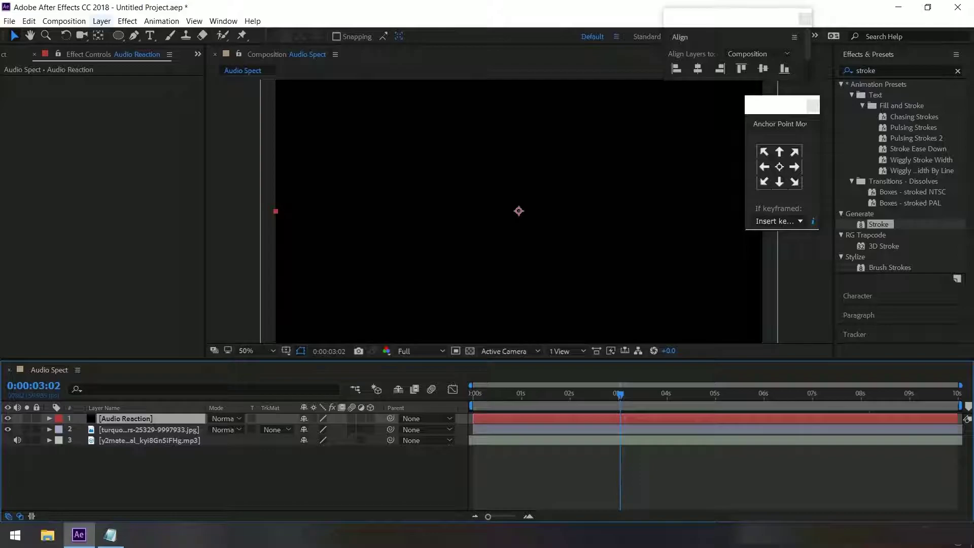
Draw a centred circular ellipse mask on the solid and set its mode to None
key("q")
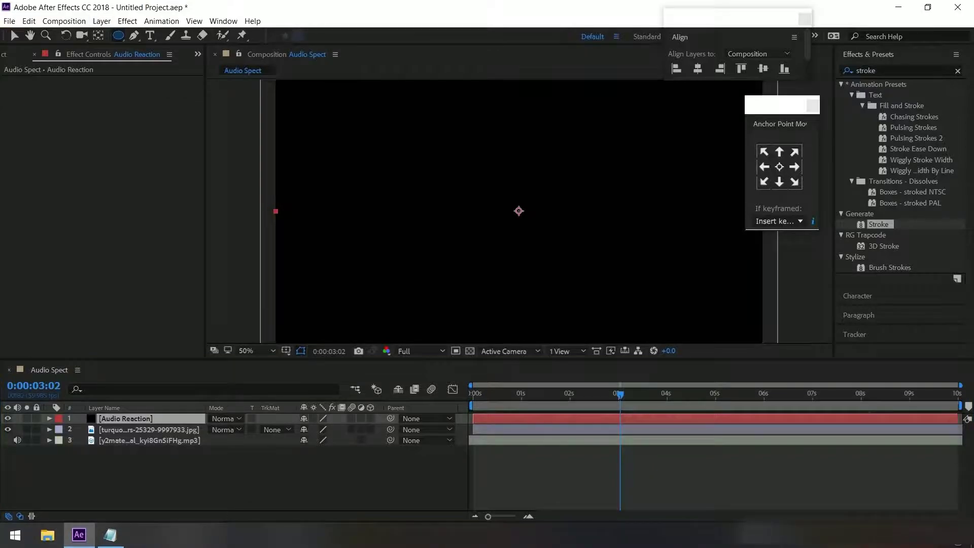
left_click_drag(518, 210, 622, 314)
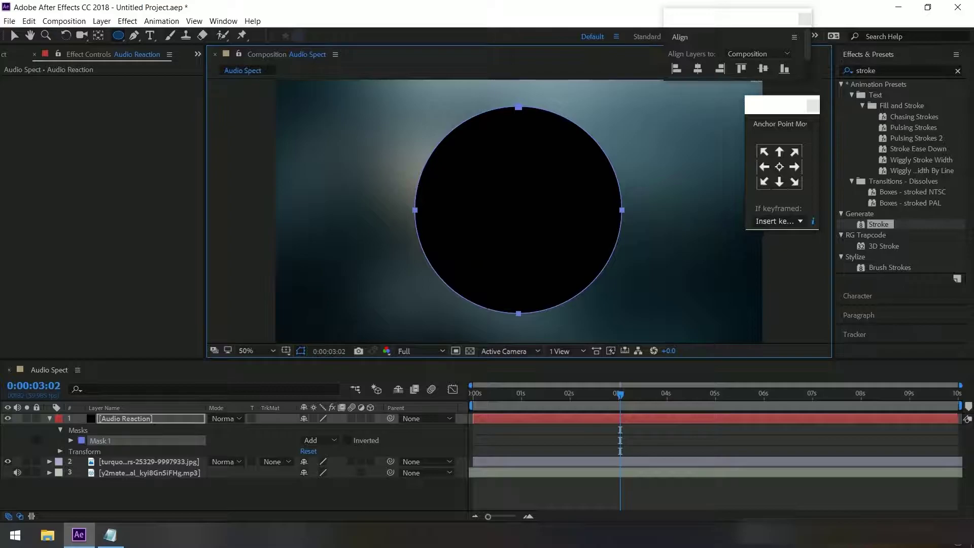
left_click(317, 440)
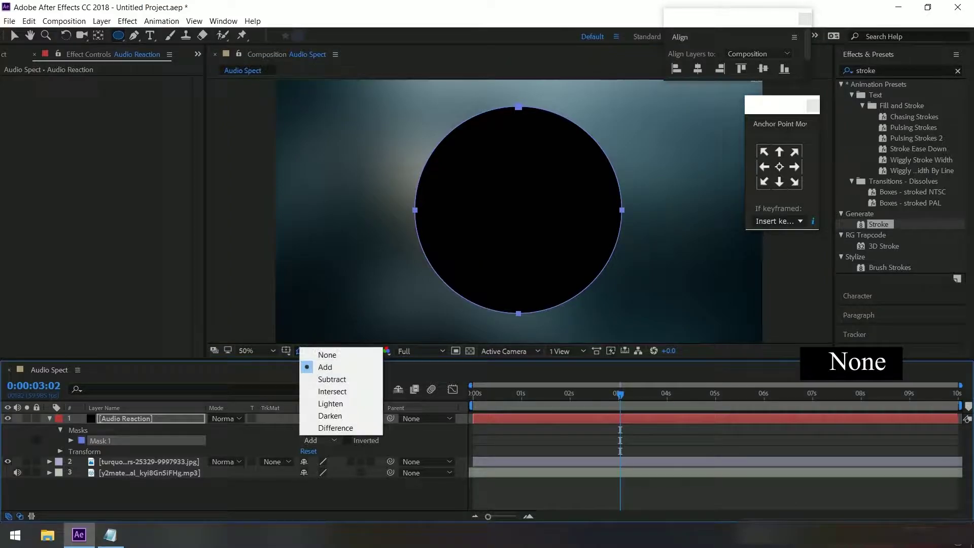
left_click(327, 355)
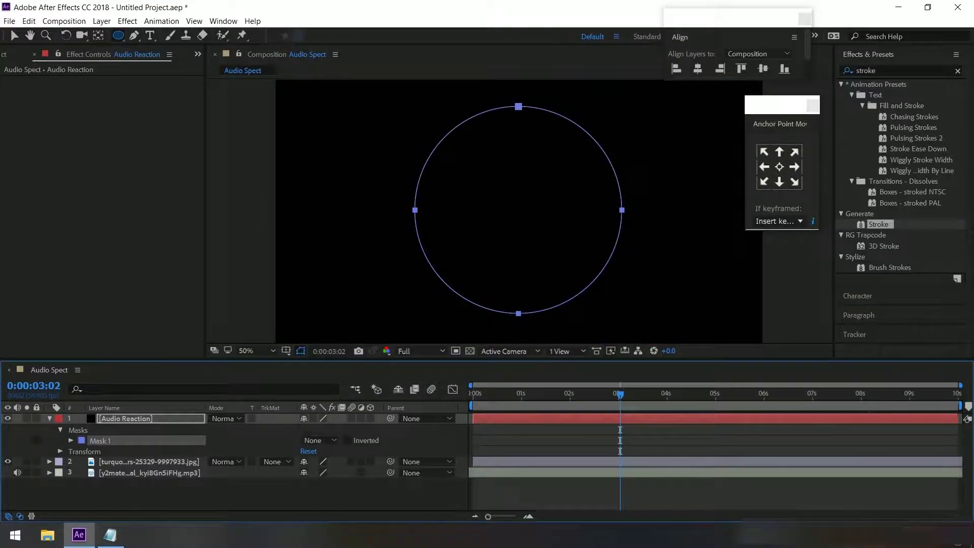
scroll(518, 210, "down", 4)
scroll(519, 210, "up", 2)
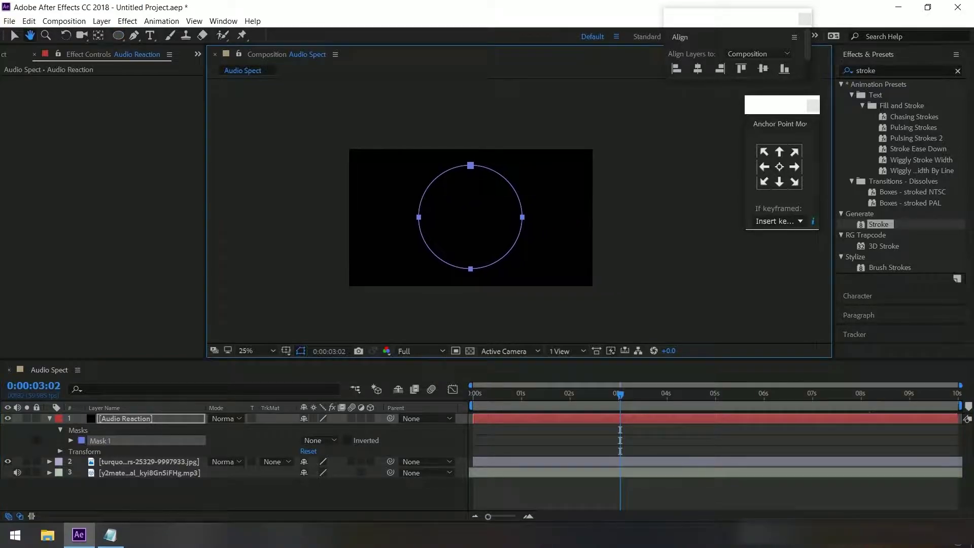
Search Effects & Presets for 'audio' and apply Audio Spectrum to the Audio Reaction layer
left_click(872, 70)
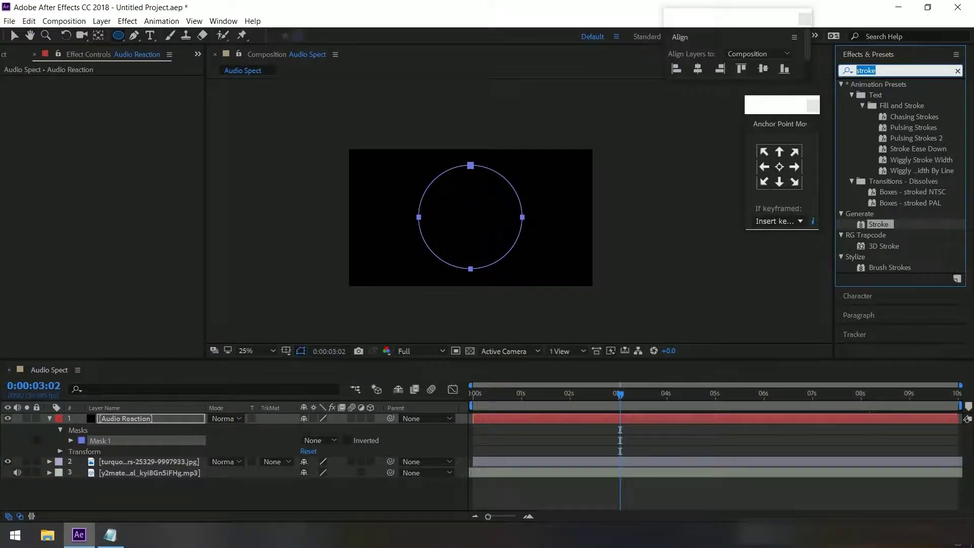
type("audio")
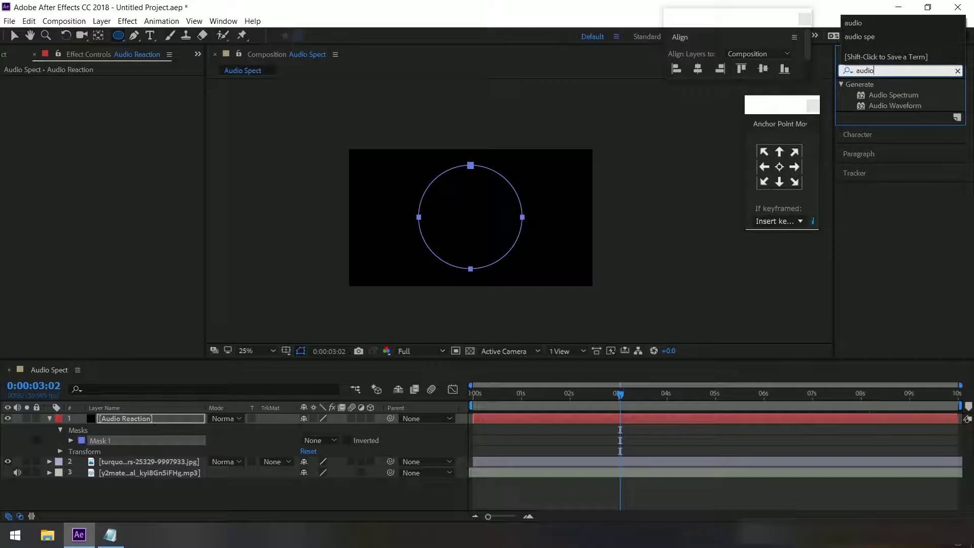
double_click(893, 94)
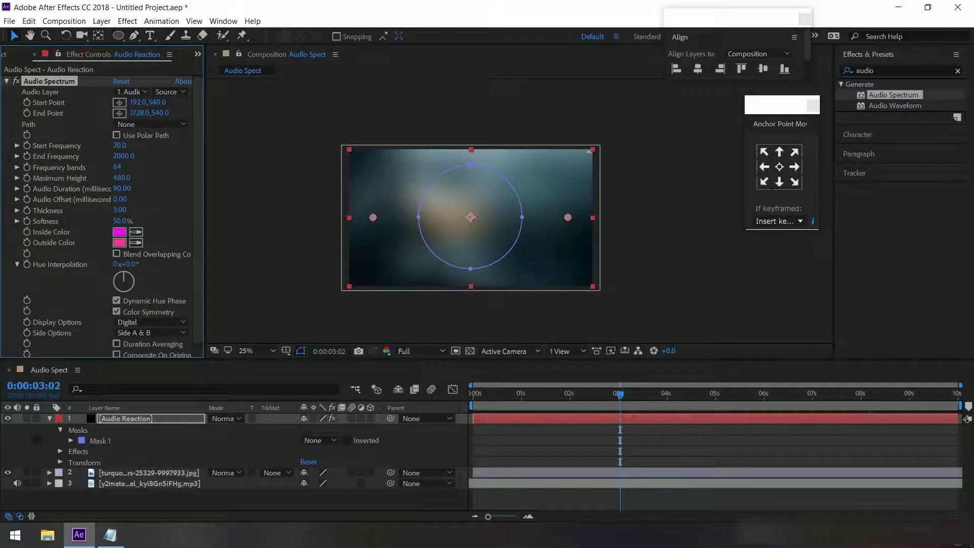
Set Audio Spectrum's audio layer to the trailer mp3 and its path to Mask 1
left_click(131, 91)
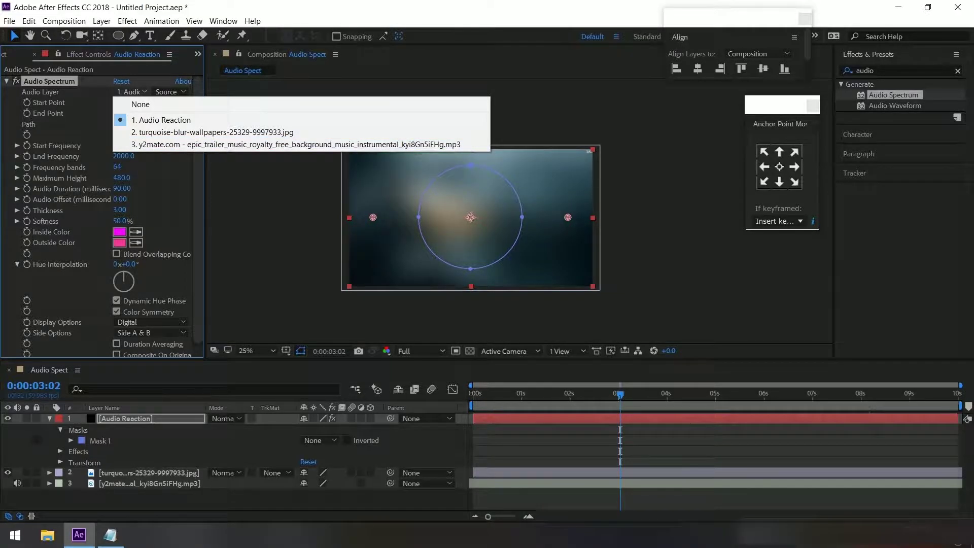
left_click(163, 144)
left_click(167, 91)
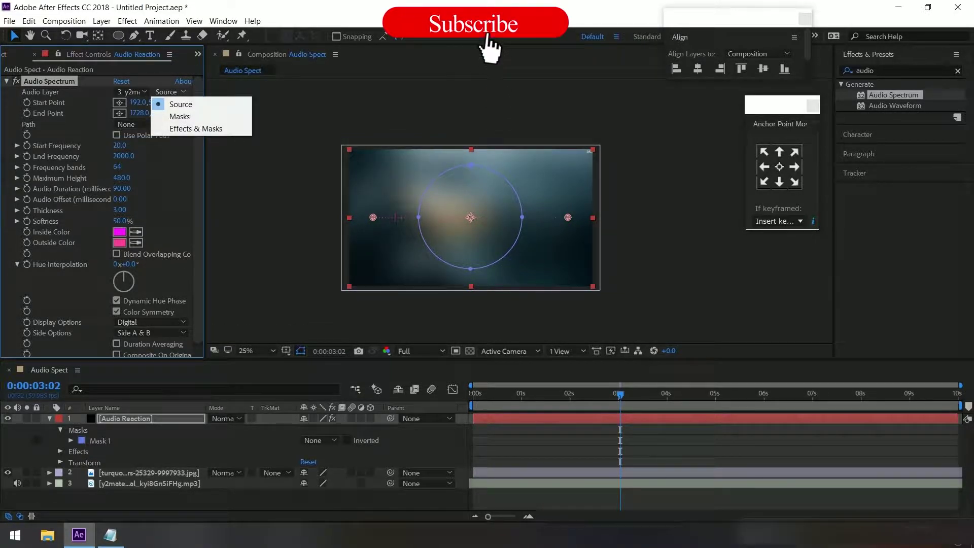
left_click(147, 124)
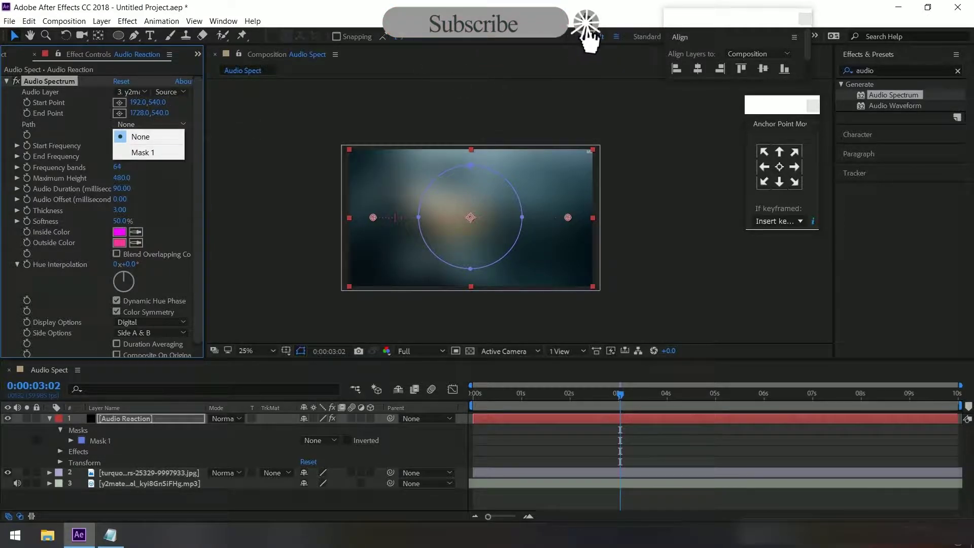
left_click(143, 152)
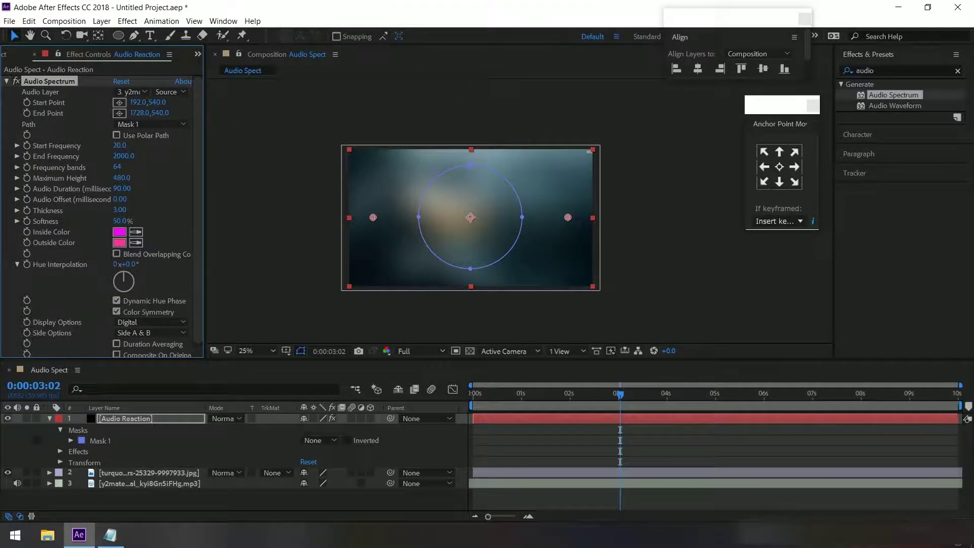
Preview with sound, then adjust Start Frequency, set End Frequency 300 and 100 frequency bands
key("space")
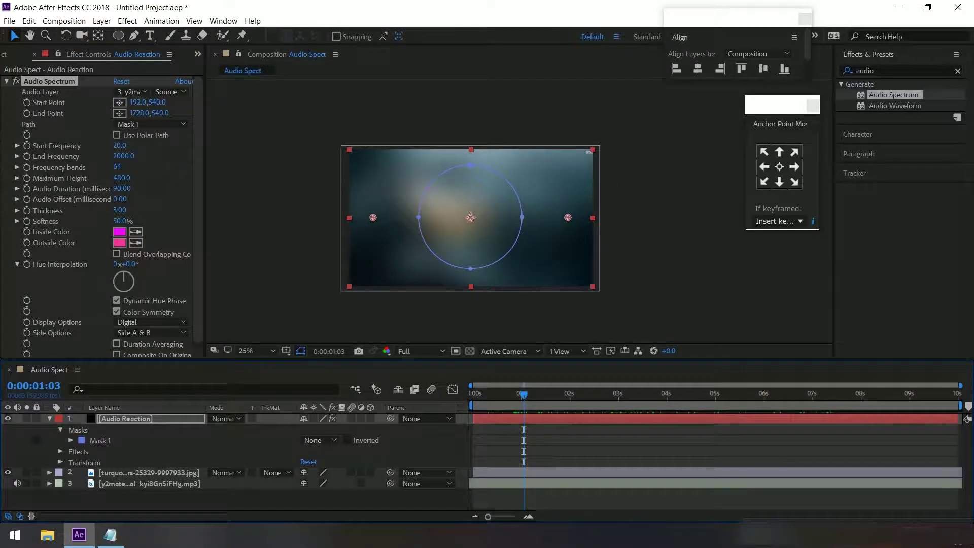
key("period")
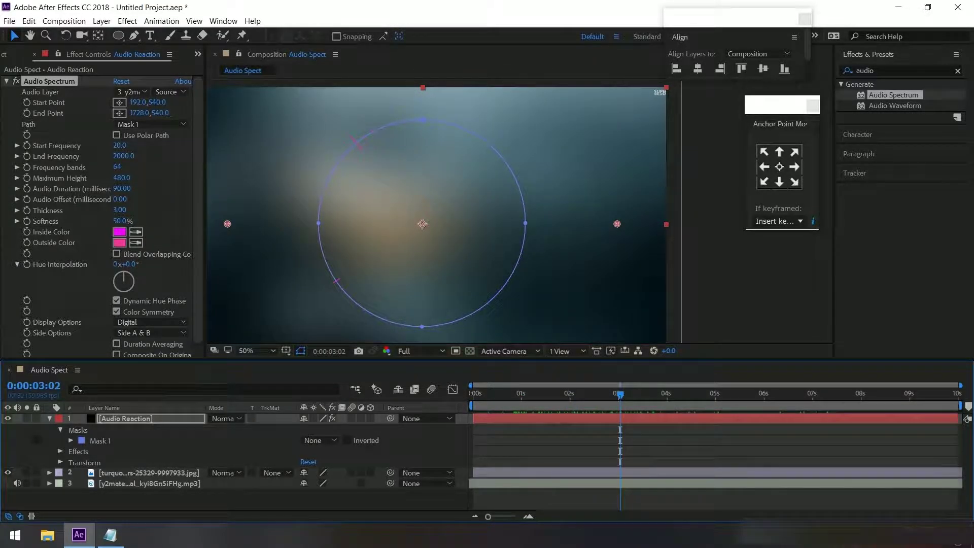
left_click(120, 146)
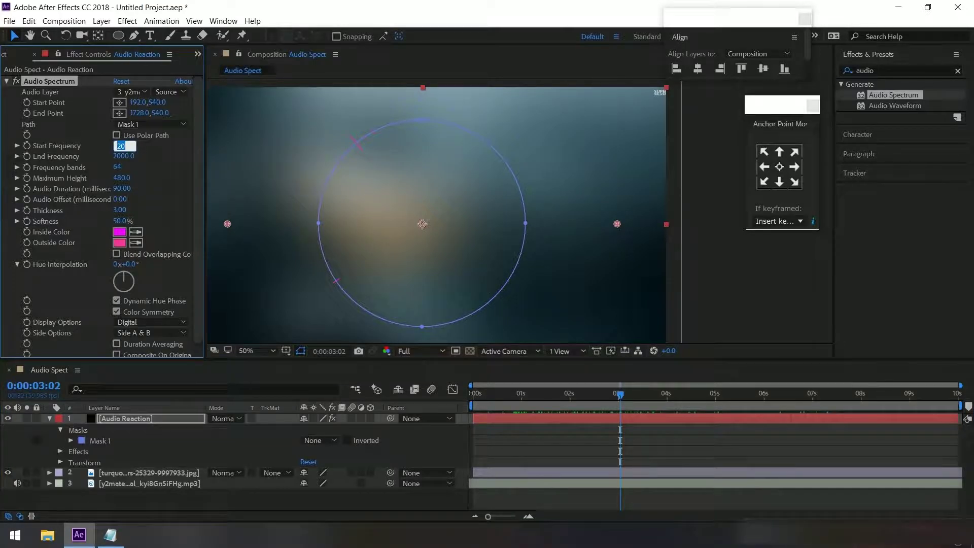
type("2")
key("Tab")
type("3")
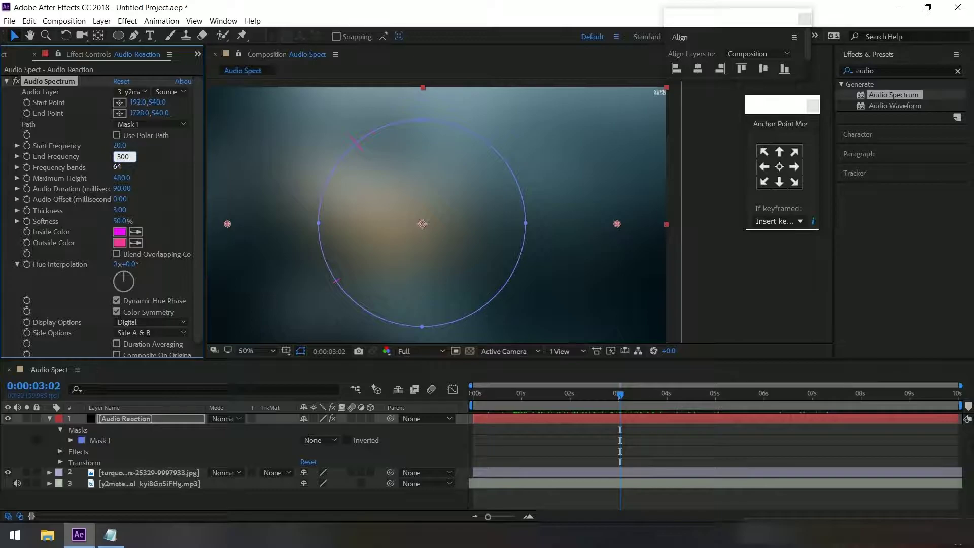
key("Tab")
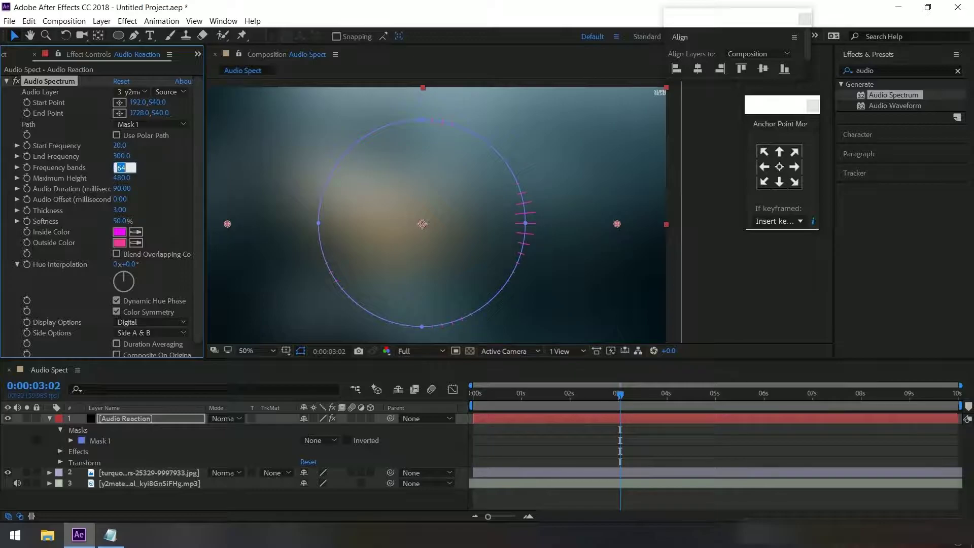
type("100")
key("Return")
Set Maximum Height to 700, Thickness to 10 and Softness to 0%
key("Tab")
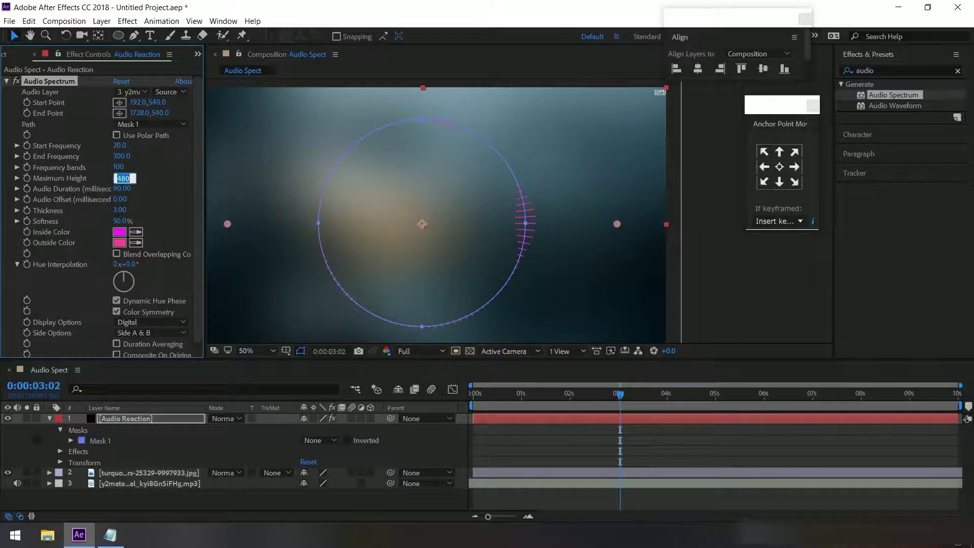
type("700")
key("Return")
key("Tab")
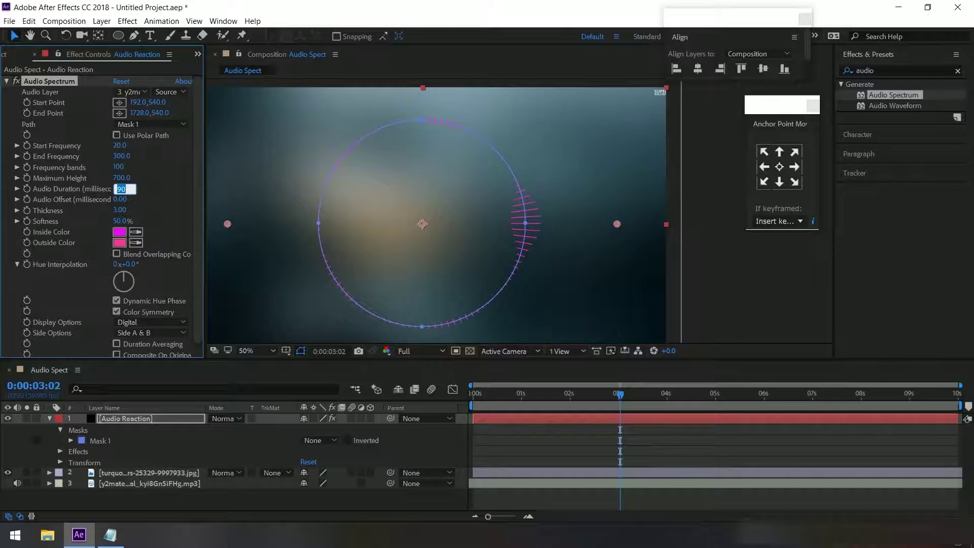
key("Tab")
key("Tab")
key("Return")
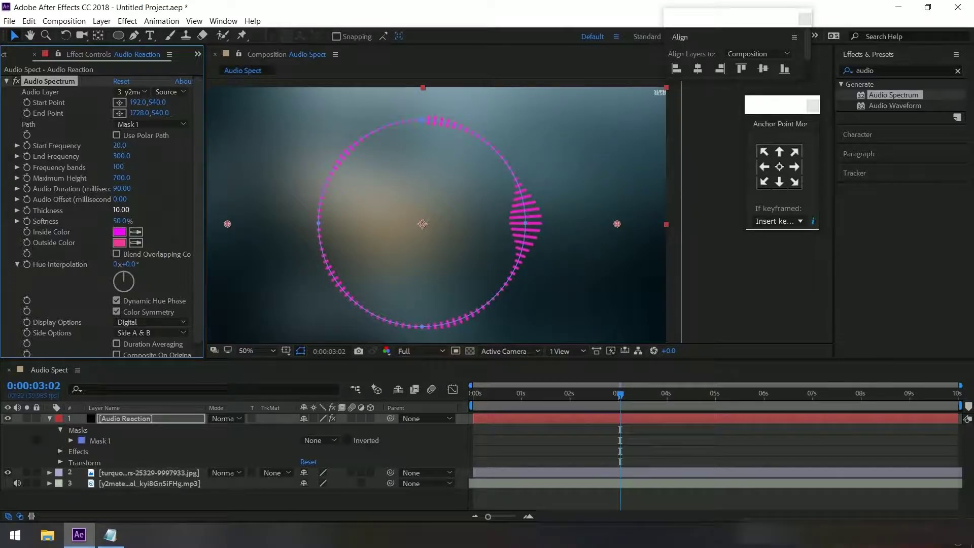
key("Tab")
type("0")
key("Return")
Set the spectrum's Side Options to Side B
scroll(102, 213, "down", 1)
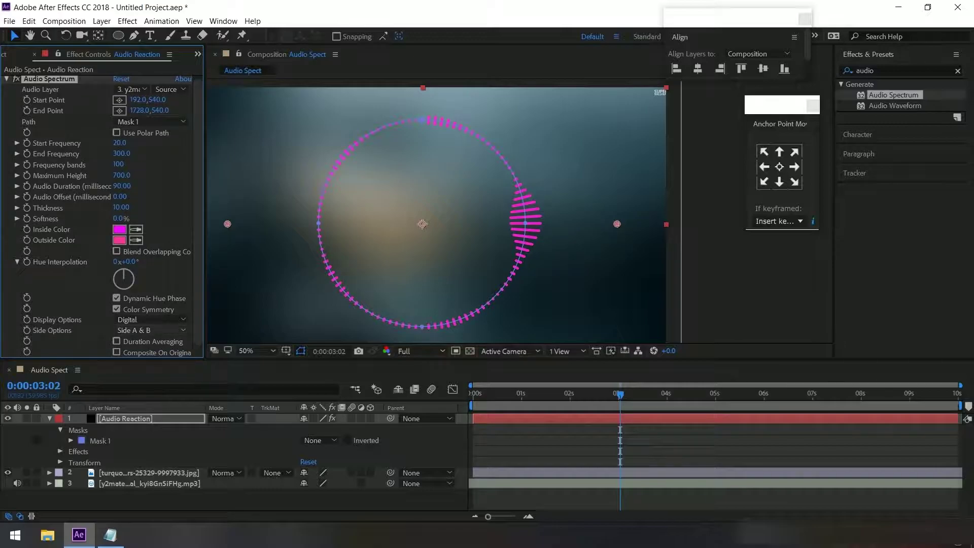
left_click(151, 330)
left_click(137, 354)
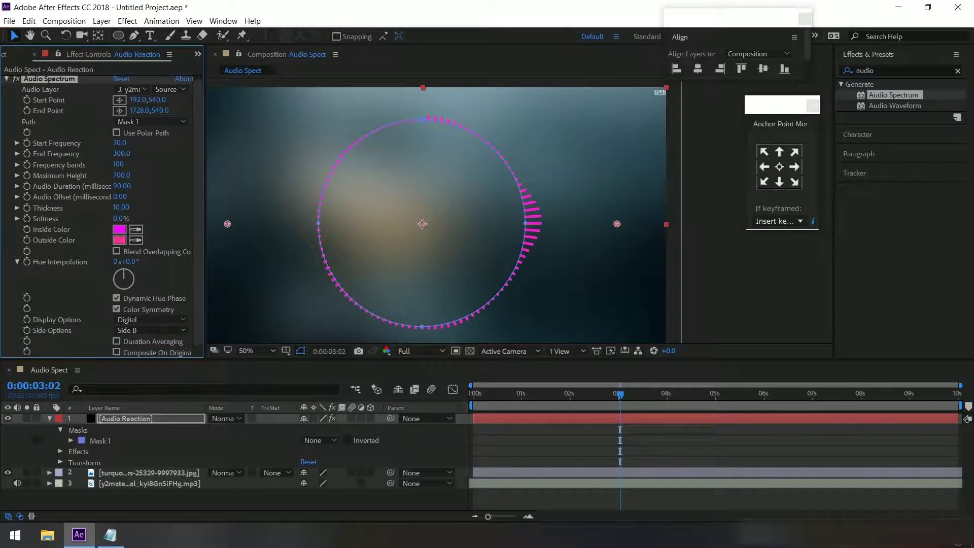
scroll(518, 212, "down", 2)
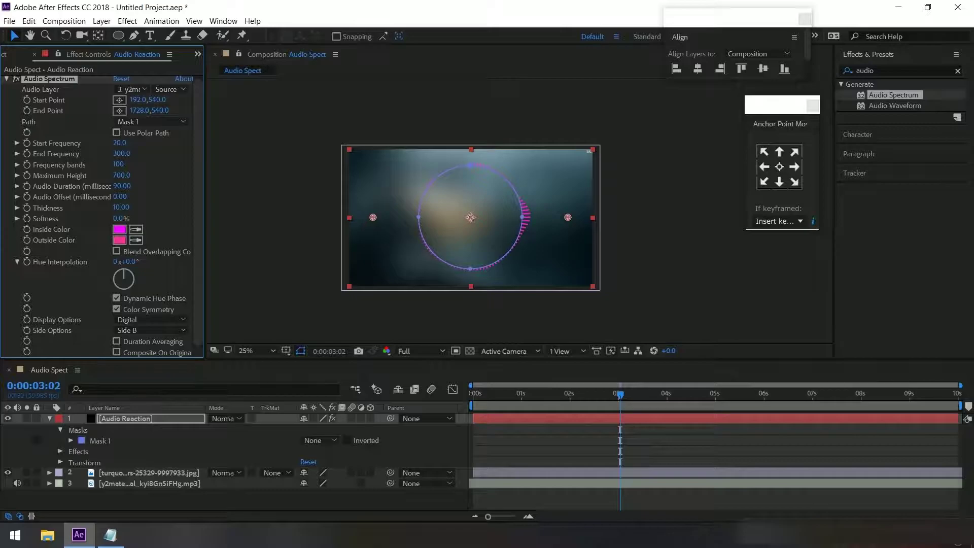
key("space")
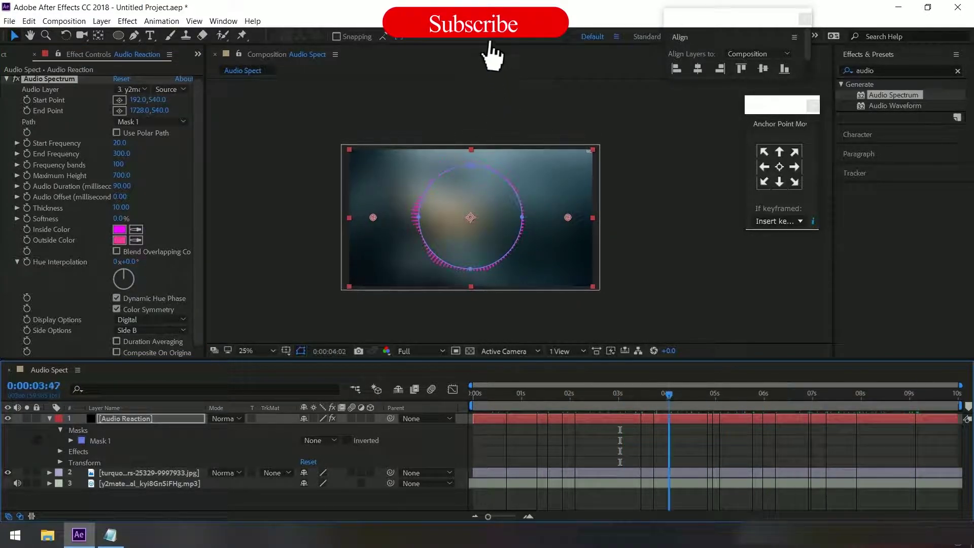
key("space")
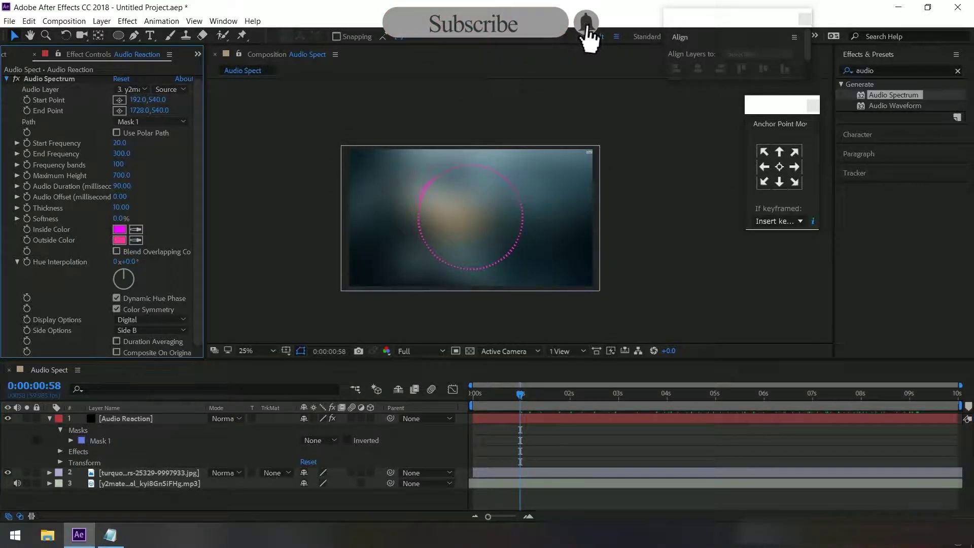
left_click(7, 79)
left_click(100, 440)
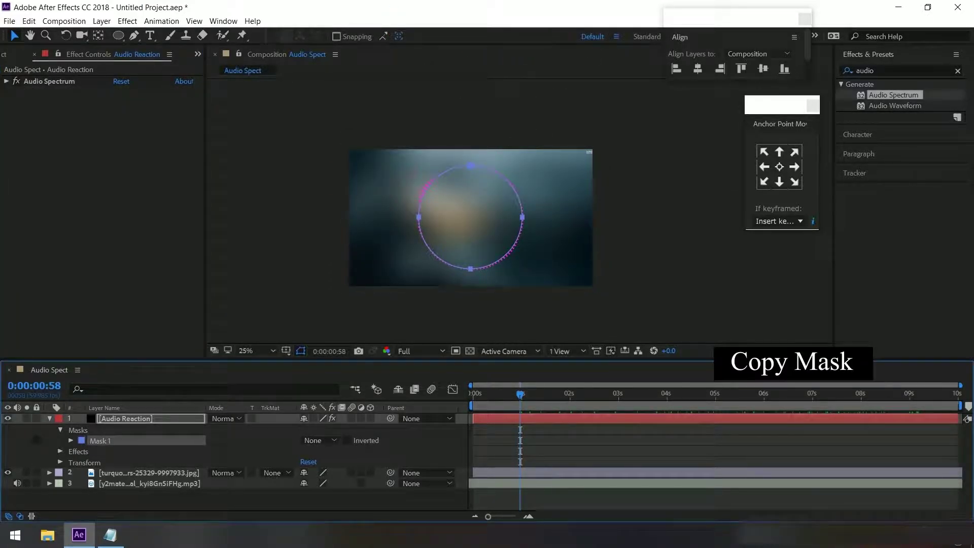
Copy Mask 1 as Mask 2, shrink it into a smaller concentric circle, and search for 'stroke'
key("ctrl+c")
key("ctrl+v")
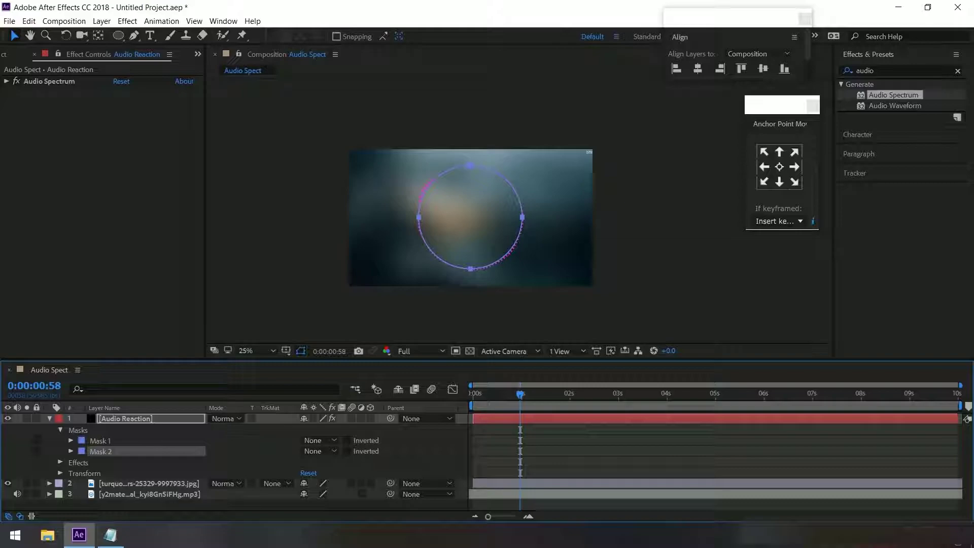
key("ctrl+t")
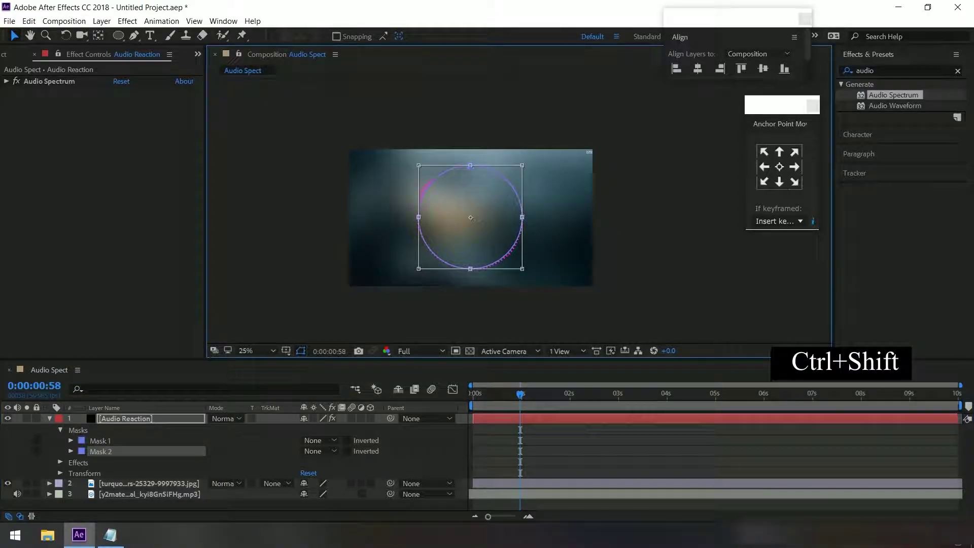
left_click_drag(522, 269, 514, 261)
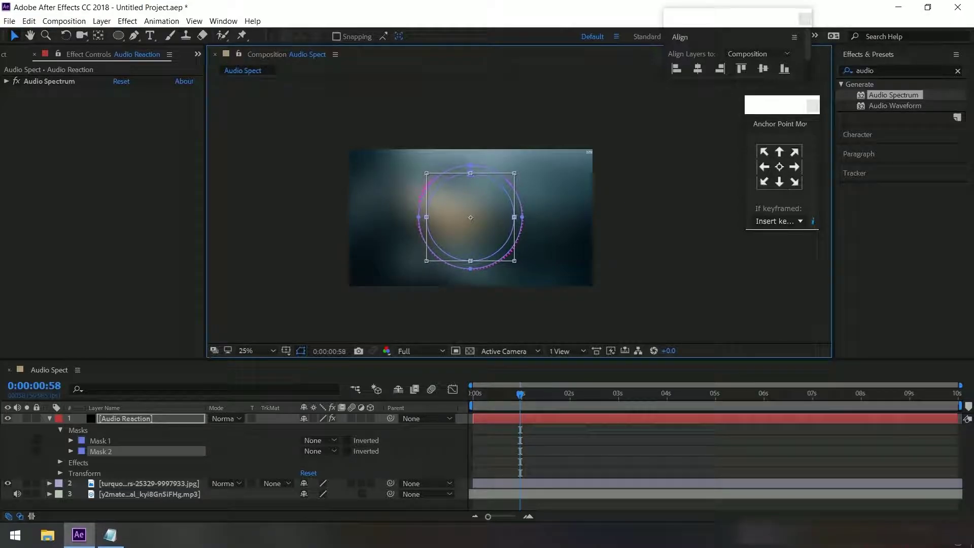
key("Return")
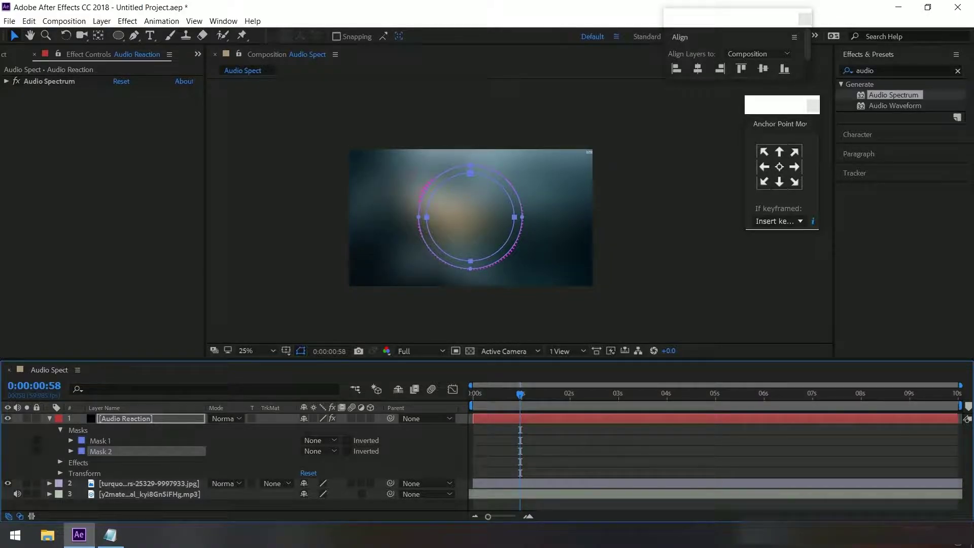
type("stro")
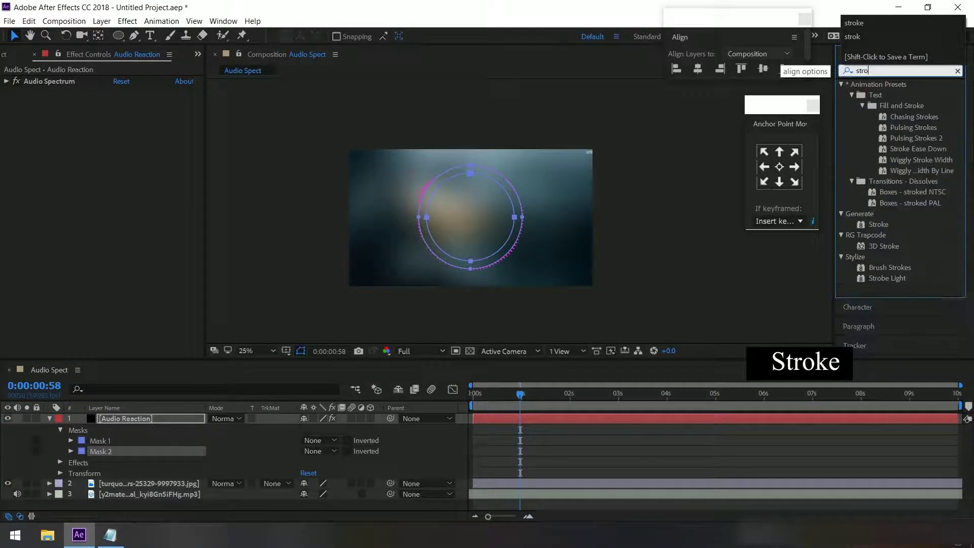
type("ke")
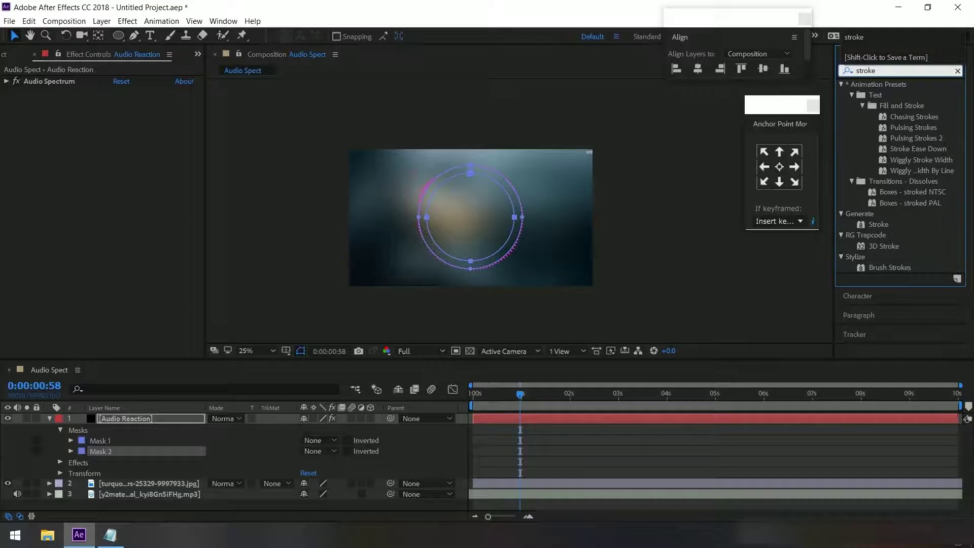
Apply a white Stroke with brush size 10 tracing Mask 2, then return to the comp start
double_click(878, 224)
type("10")
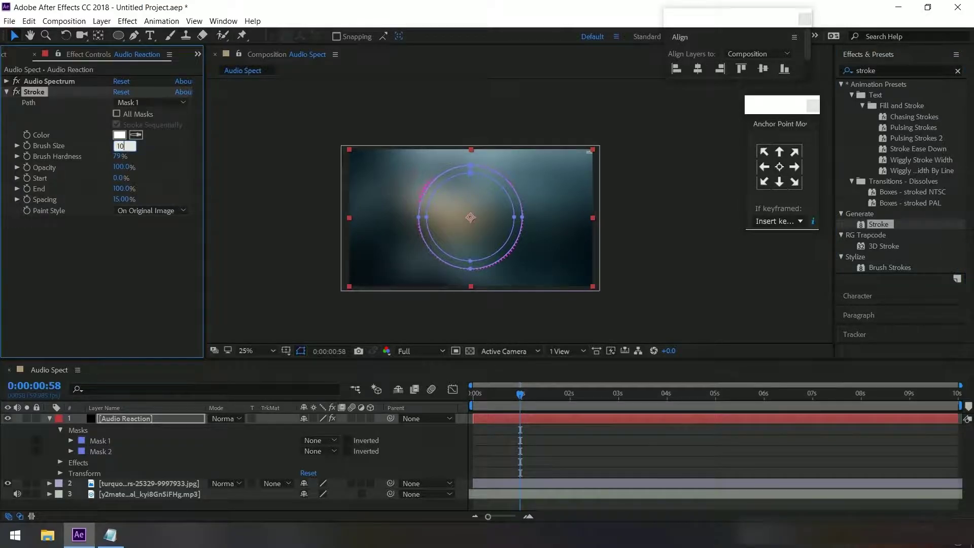
key("Return")
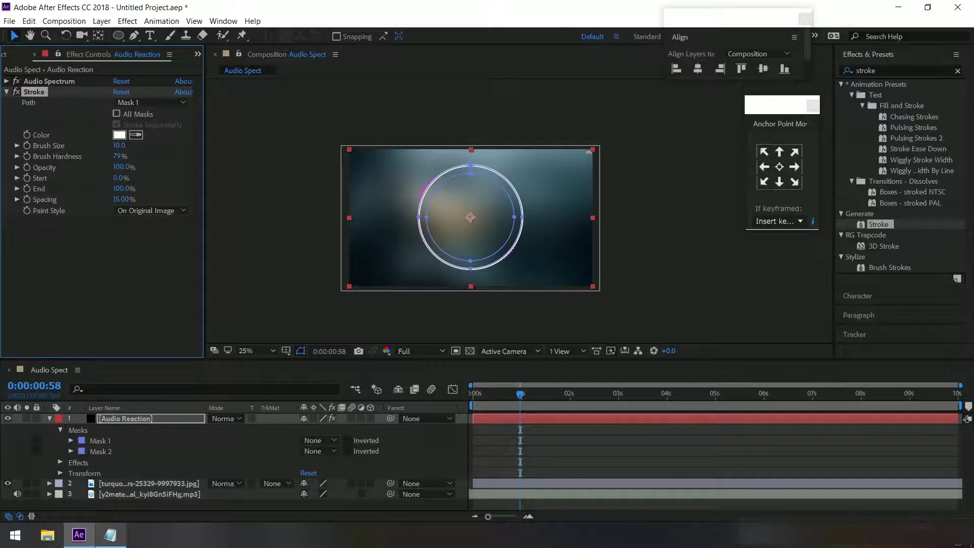
left_click(100, 451)
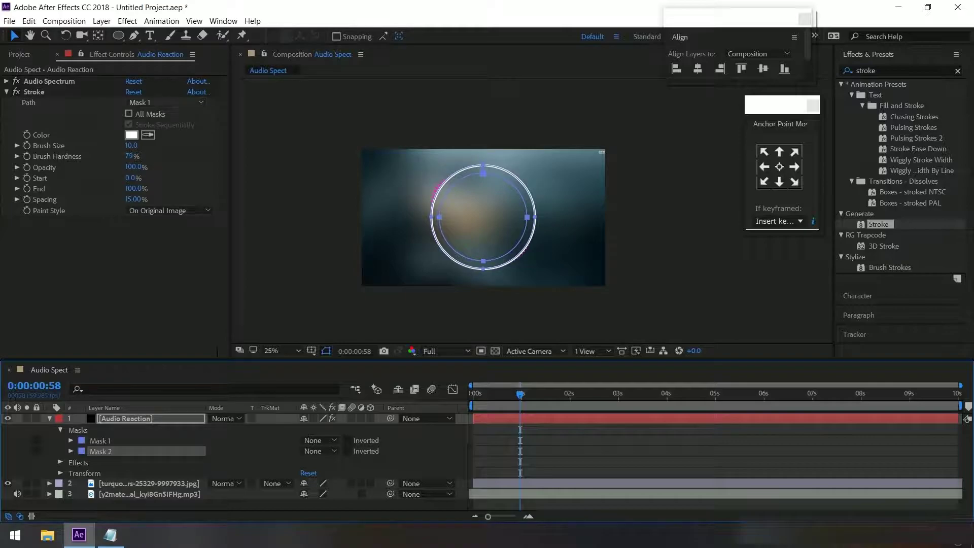
left_click(167, 103)
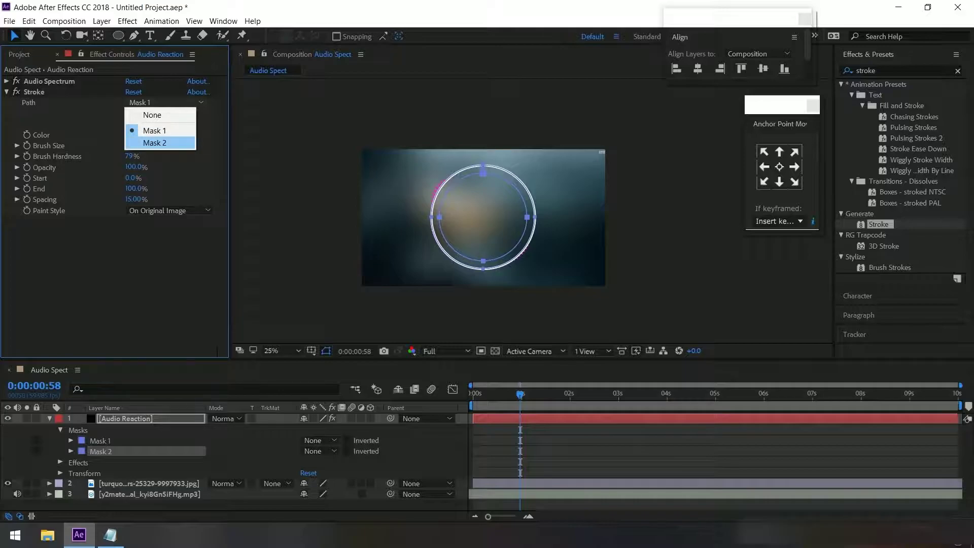
left_click(155, 142)
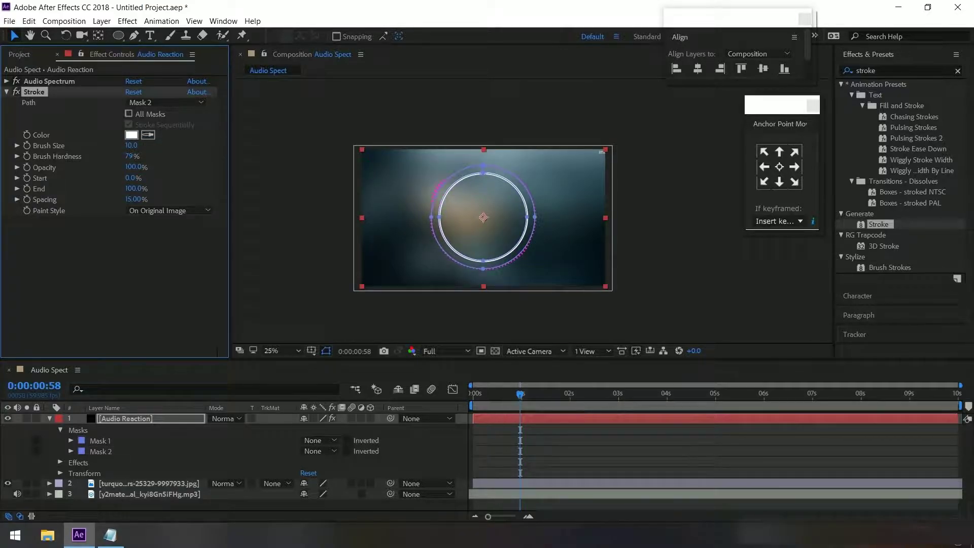
key("Home")
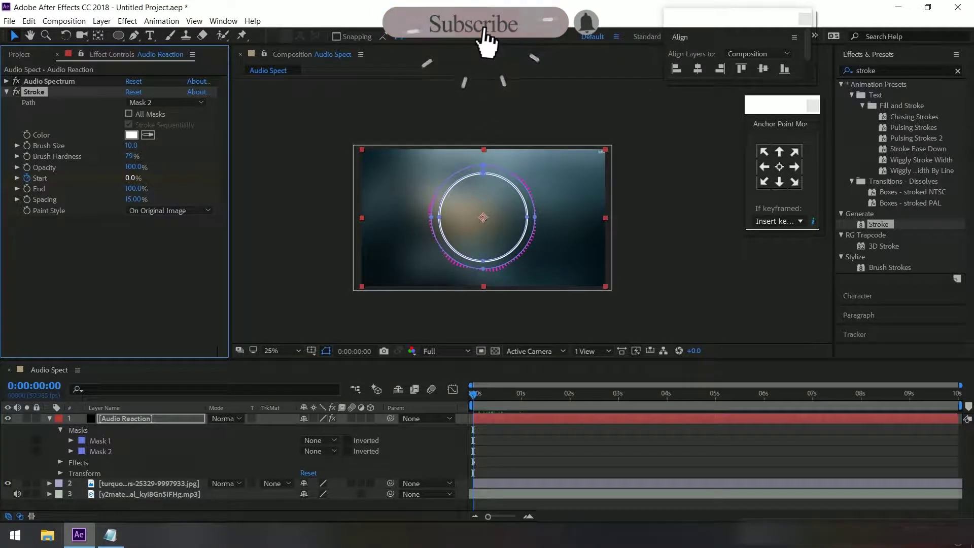
Keyframe the stroke's Start at 100% on the first frame and 0% at the end, then preview
left_click(131, 178)
type("100")
key("Return")
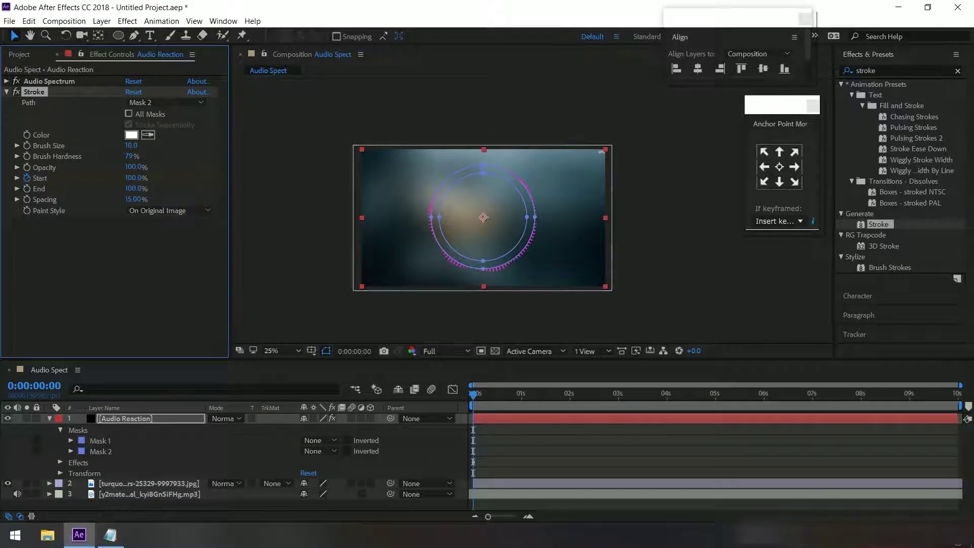
key("End")
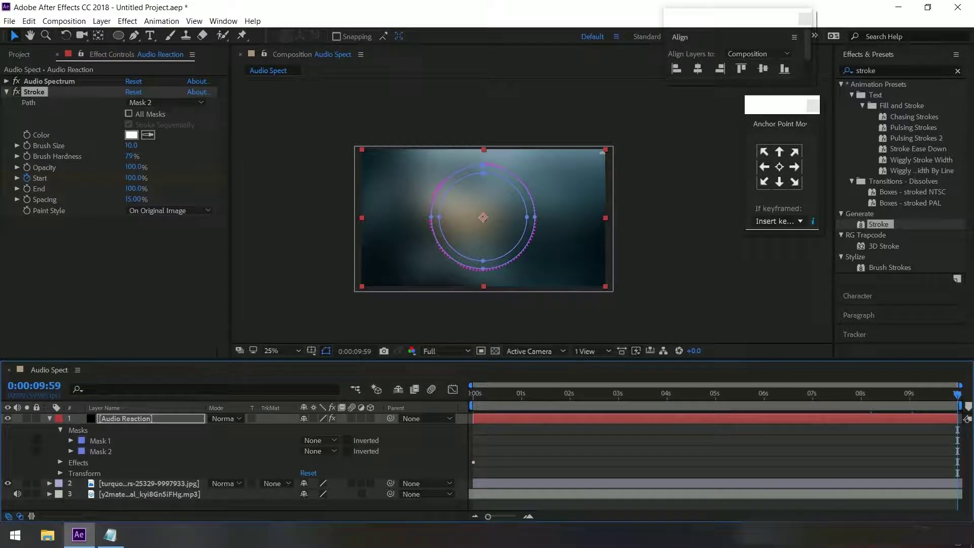
left_click(136, 177)
type("0")
key("Return")
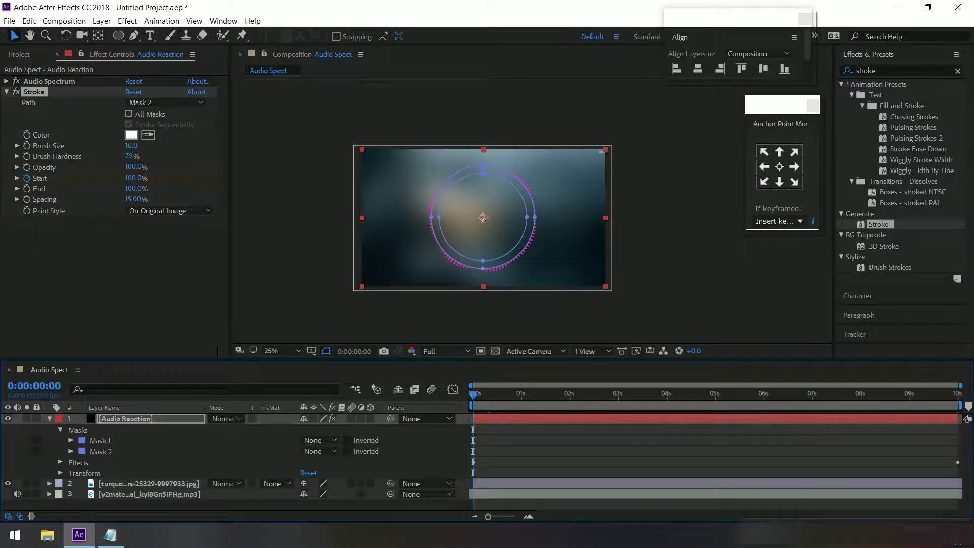
key("Home")
key("space")
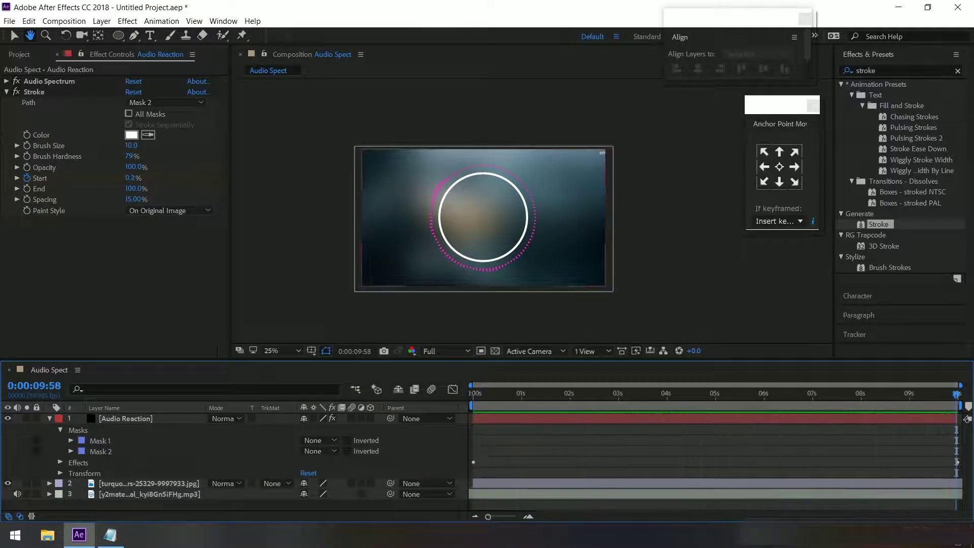
Stop playback and duplicate Mask 2 to create Mask 3
left_click(125, 418)
left_click(101, 450)
key("ctrl+d")
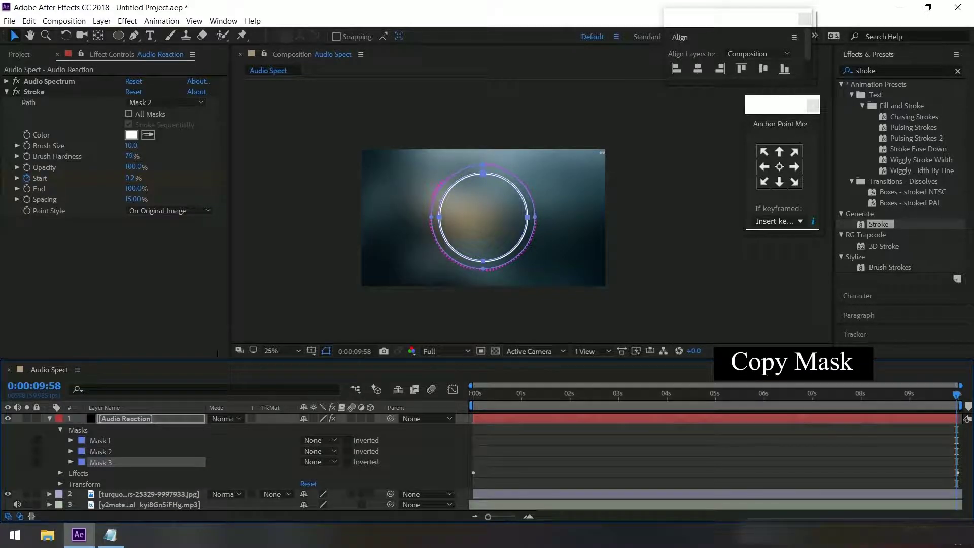
Add a second Stroke effect whose path follows Mask 3, then select Mask 3
key("ctrl+alt+shift+e")
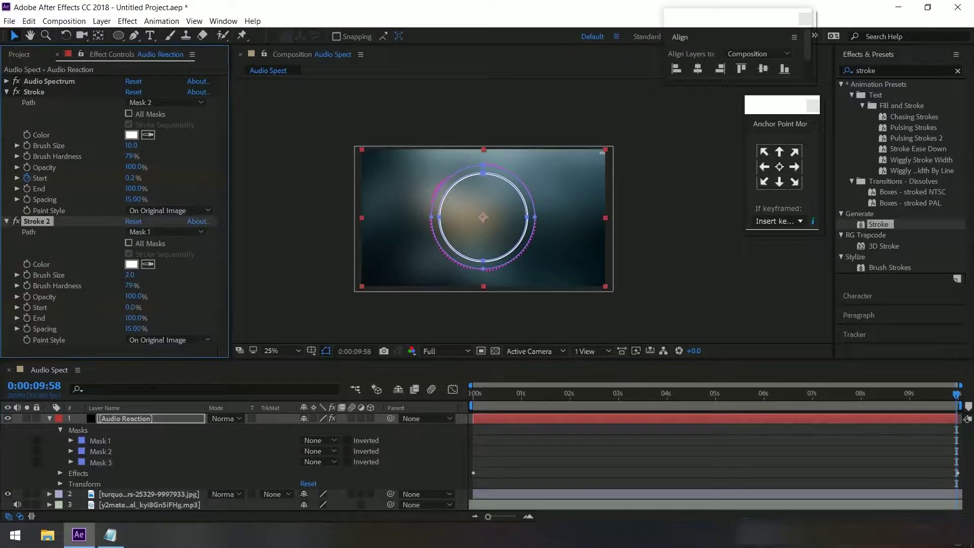
left_click(165, 231)
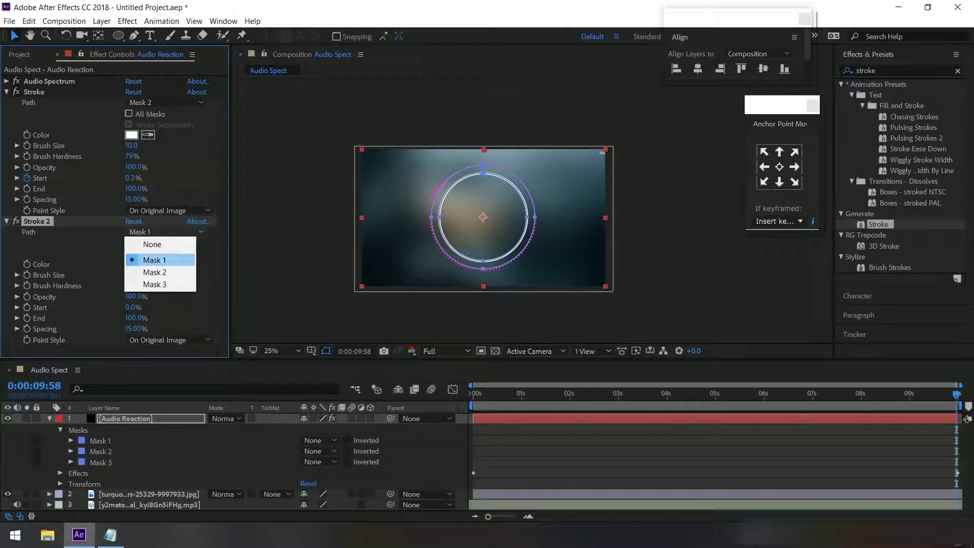
left_click(155, 284)
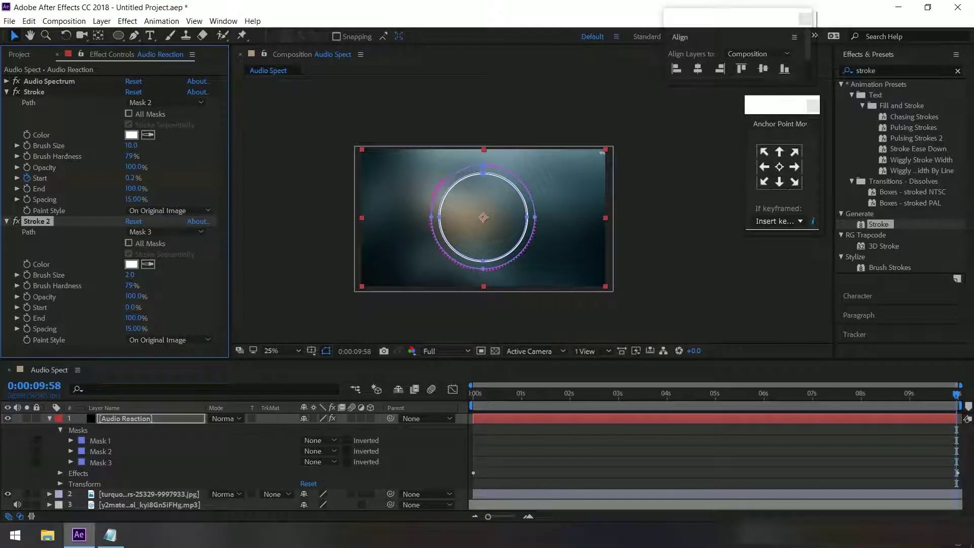
left_click(473, 393)
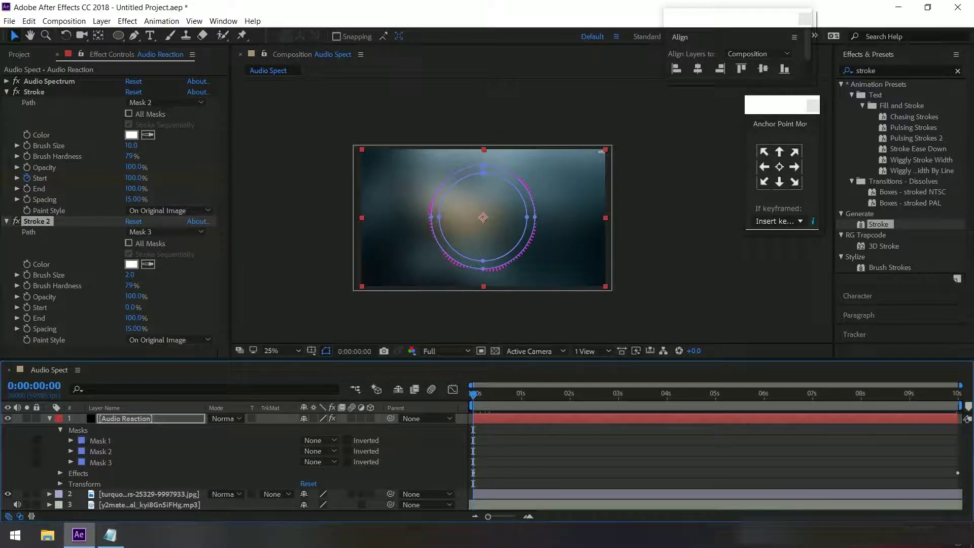
left_click(100, 462)
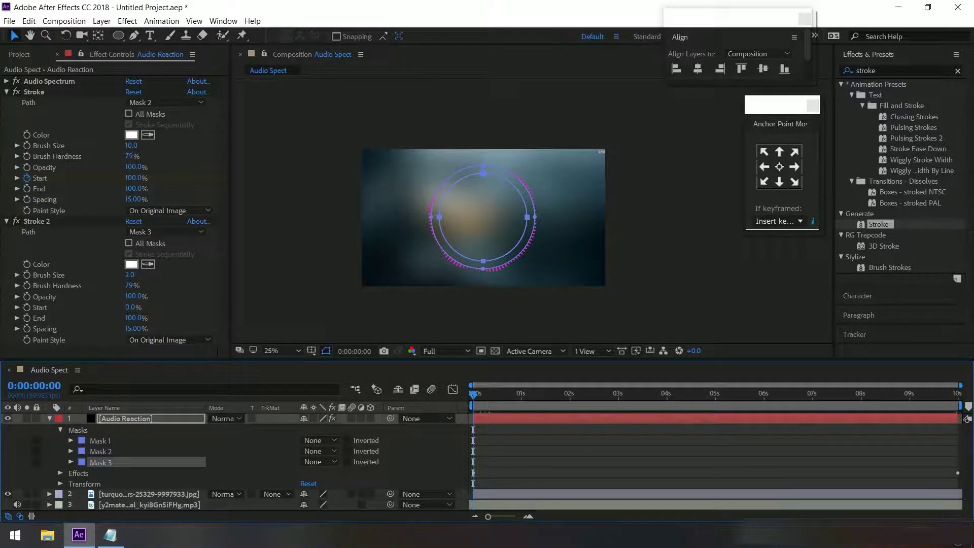
Free-transform Mask 3 into a smaller centred inner circle and preview the result
key("period")
key("ctrl+t")
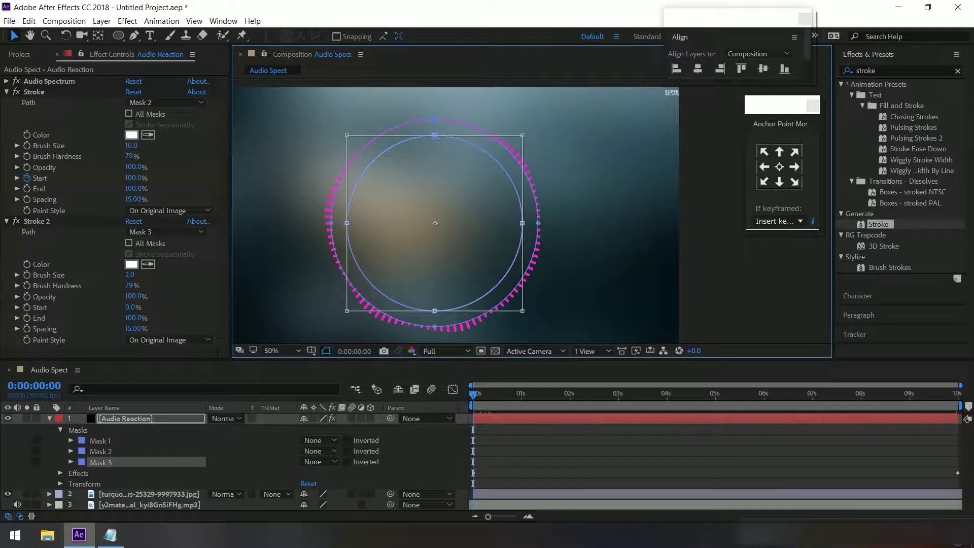
left_click_drag(347, 135, 361, 150)
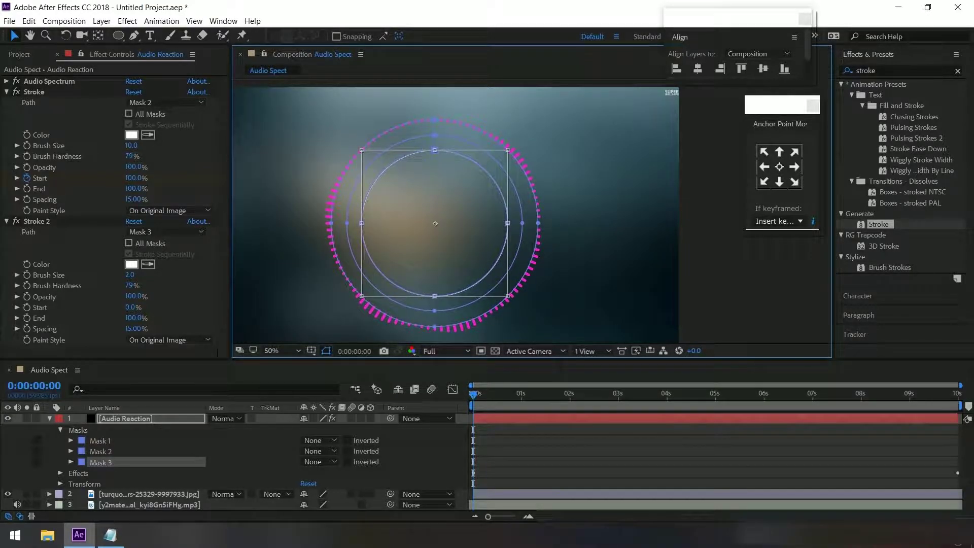
key("Return")
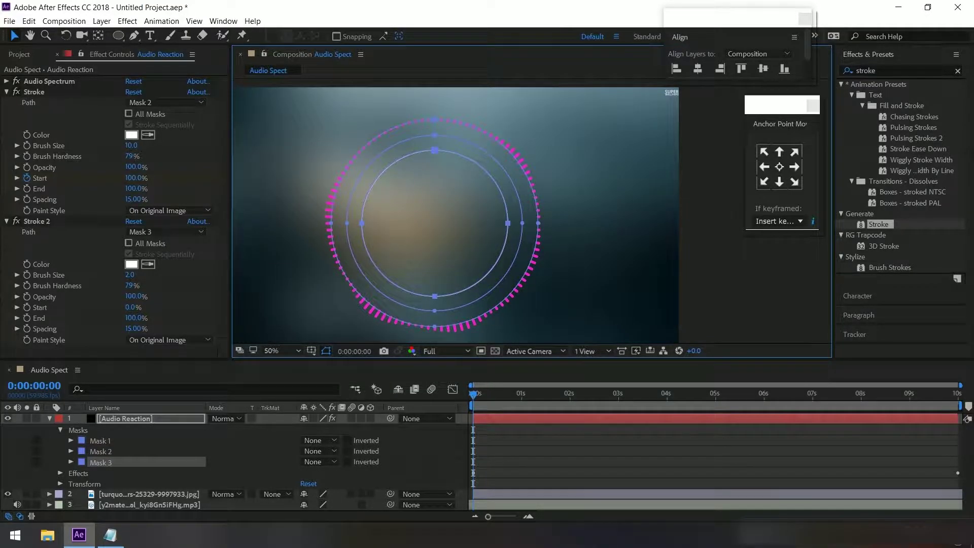
key("F2")
key("comma")
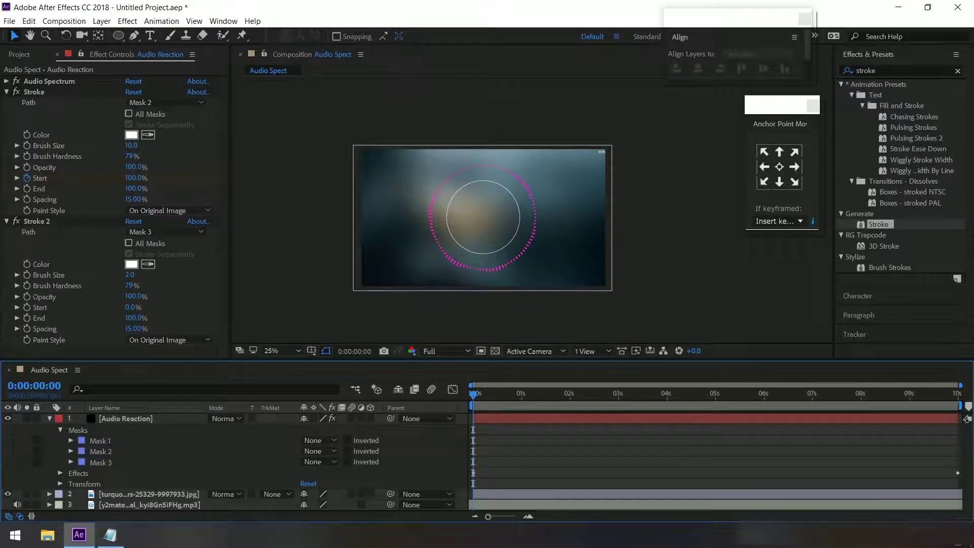
key("space")
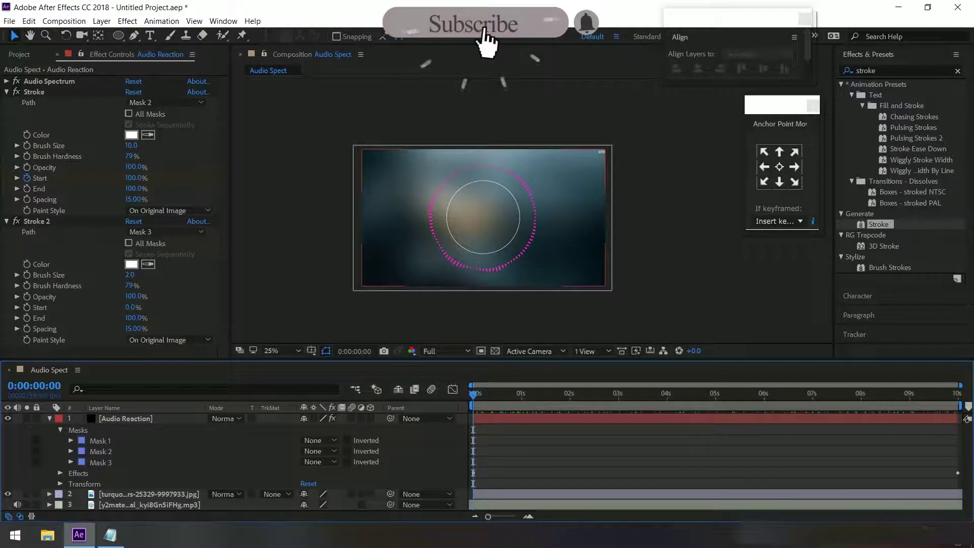
Set the Audio Spectrum Inside and Outside Colors to white (FFFFFF)
left_click(125, 418)
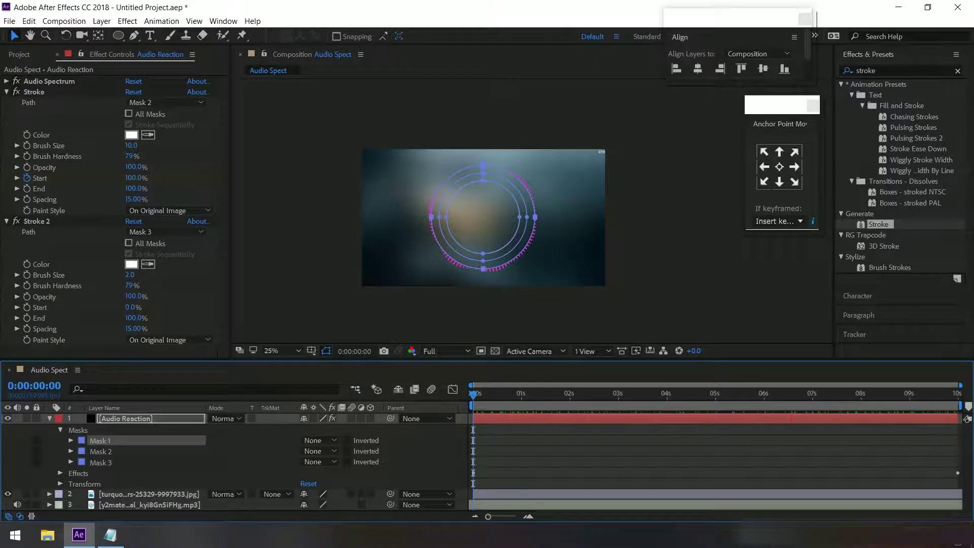
left_click(6, 81)
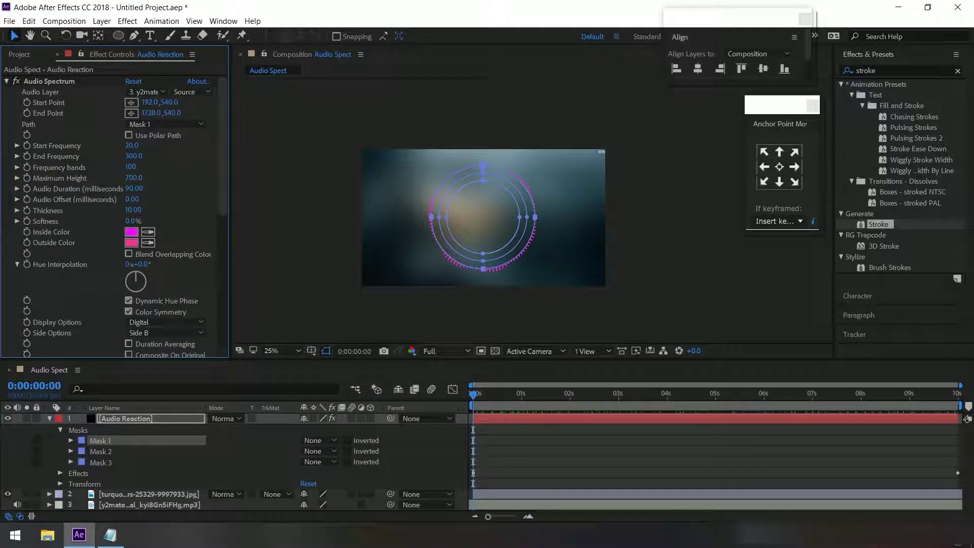
left_click(132, 232)
type("FFFFFF")
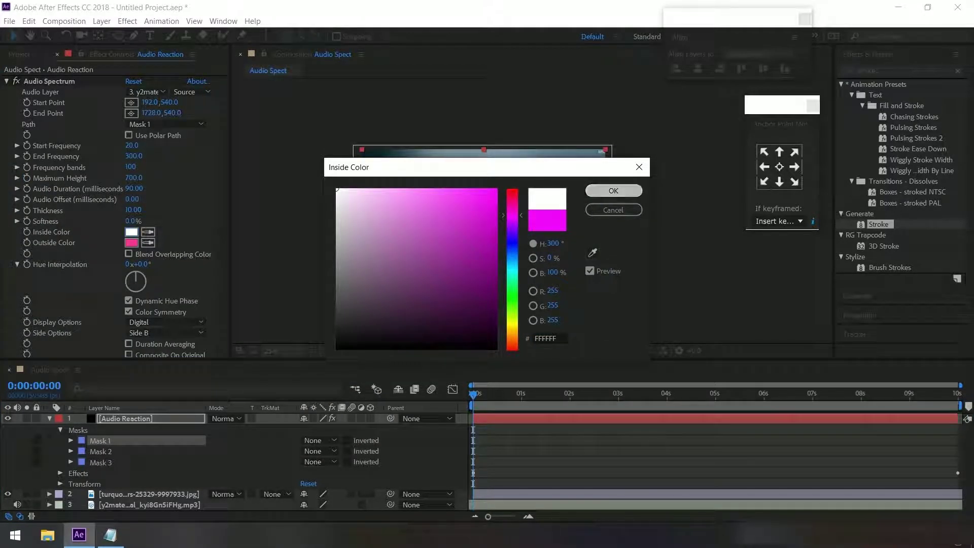
key("Return")
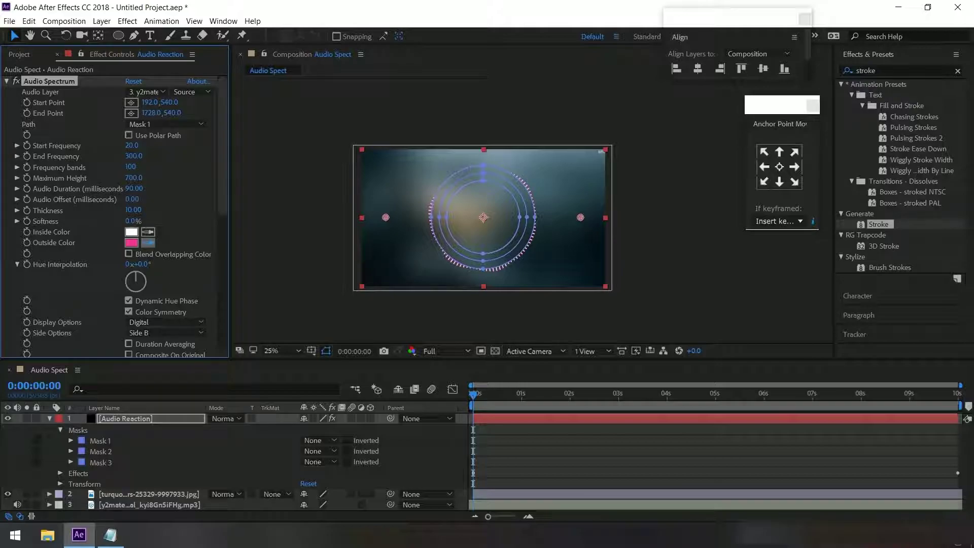
left_click(131, 232)
left_click(253, 512)
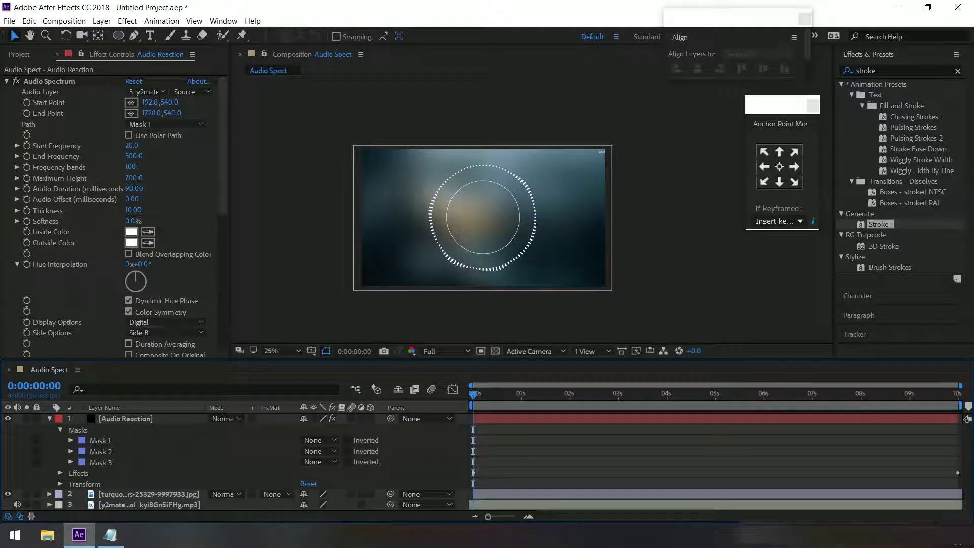
Preview the white ring, then collapse the Audio Spectrum, Stroke and Stroke 2 settings
key("space")
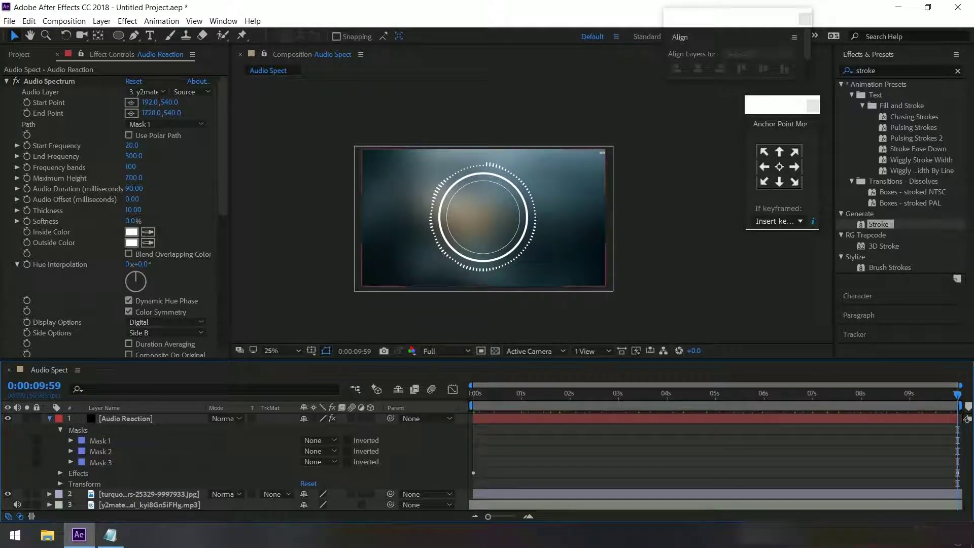
key("ctrl+grave")
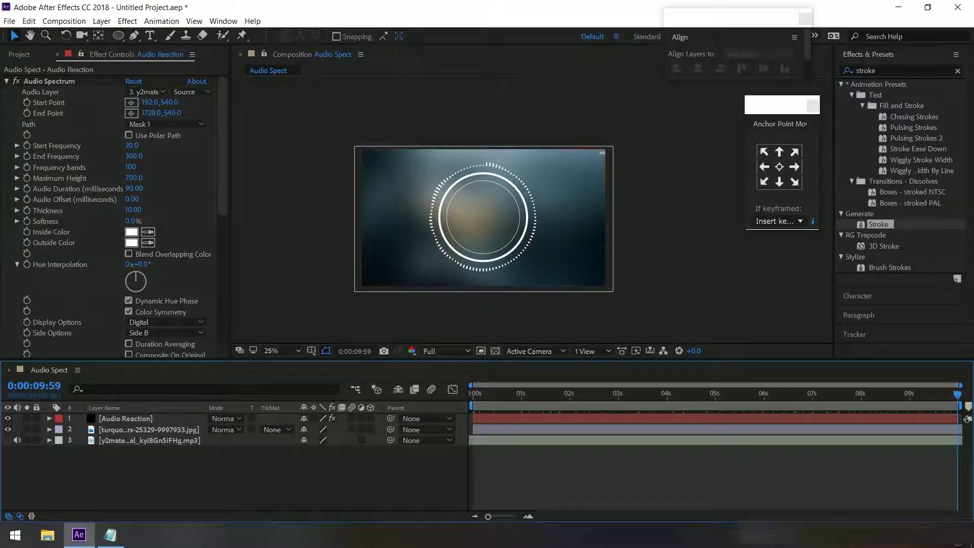
left_click(6, 81)
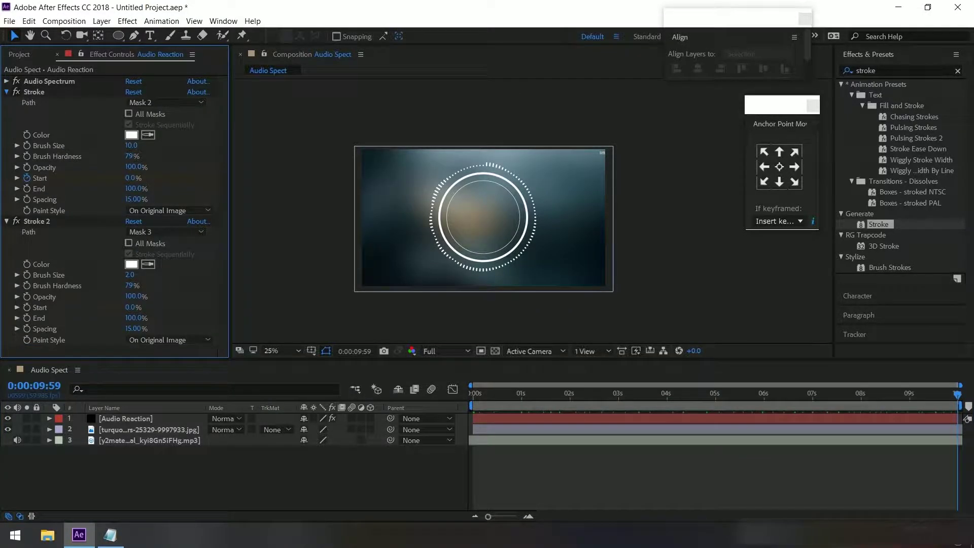
left_click(7, 92)
left_click(7, 103)
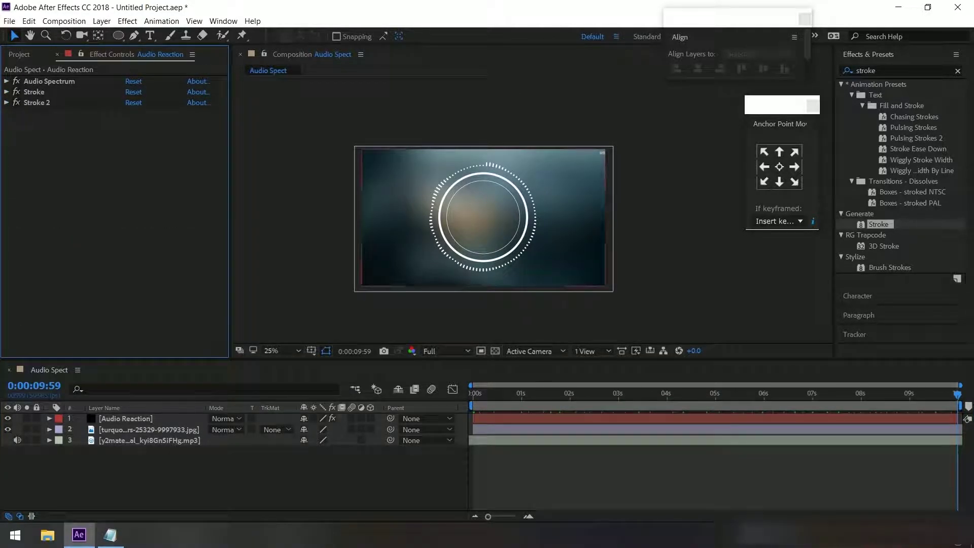
left_click(126, 418)
Add a new text layer and start an expression on its Source Text
right_click(159, 474)
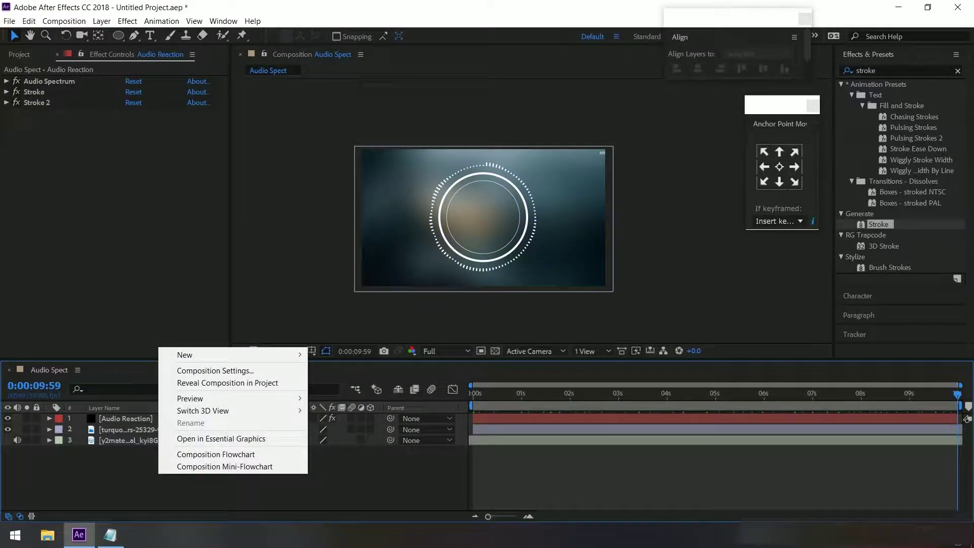
mouse_move(233, 354)
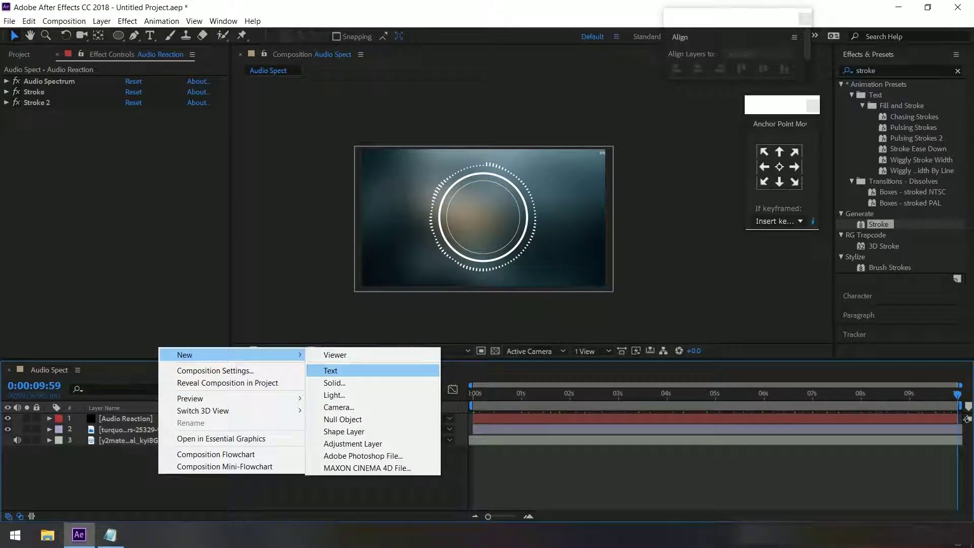
left_click(332, 371)
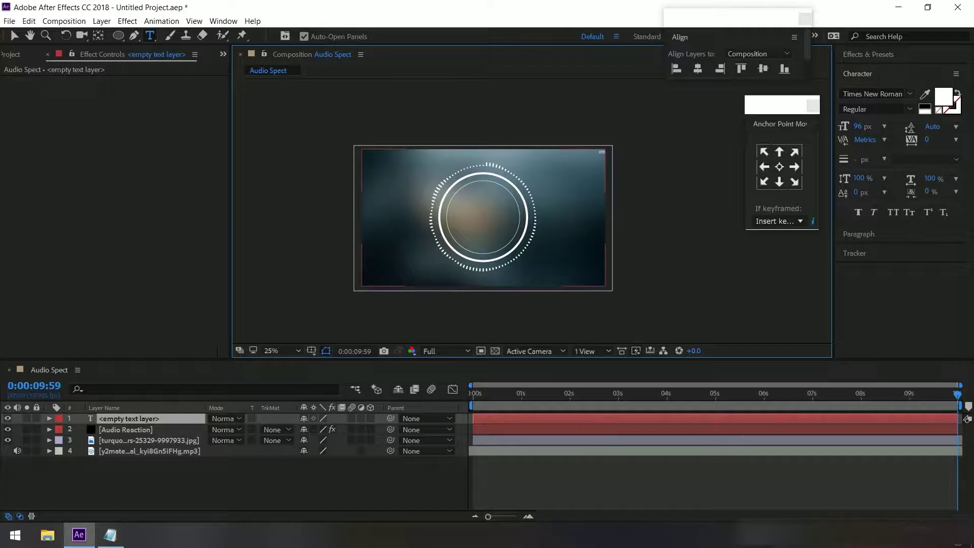
left_click(49, 417)
left_click(61, 430)
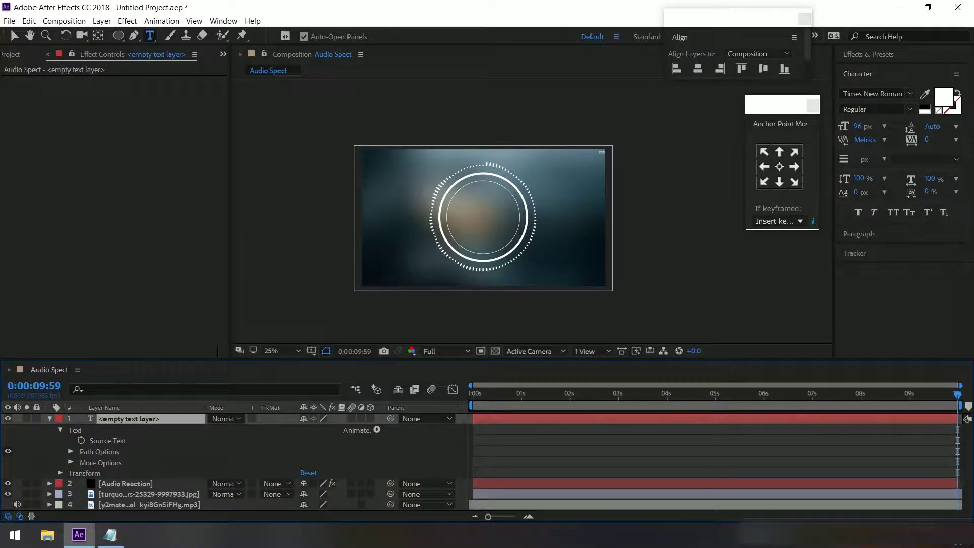
left_click(81, 440, "alt")
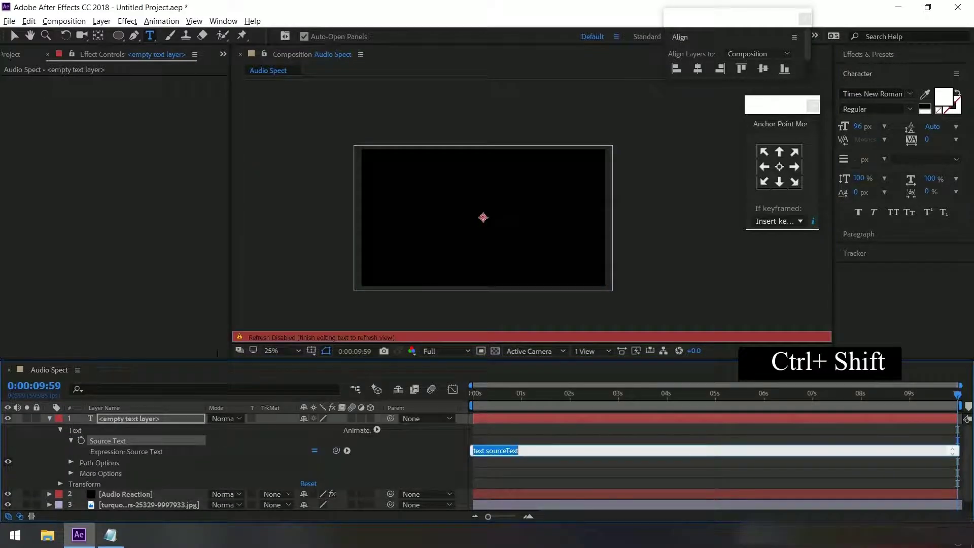
Copy the clock code from Notepad and paste it as the Source Text expression
left_click(110, 535)
key("shift+Up")
key("shift+Up")
key("shift+Up")
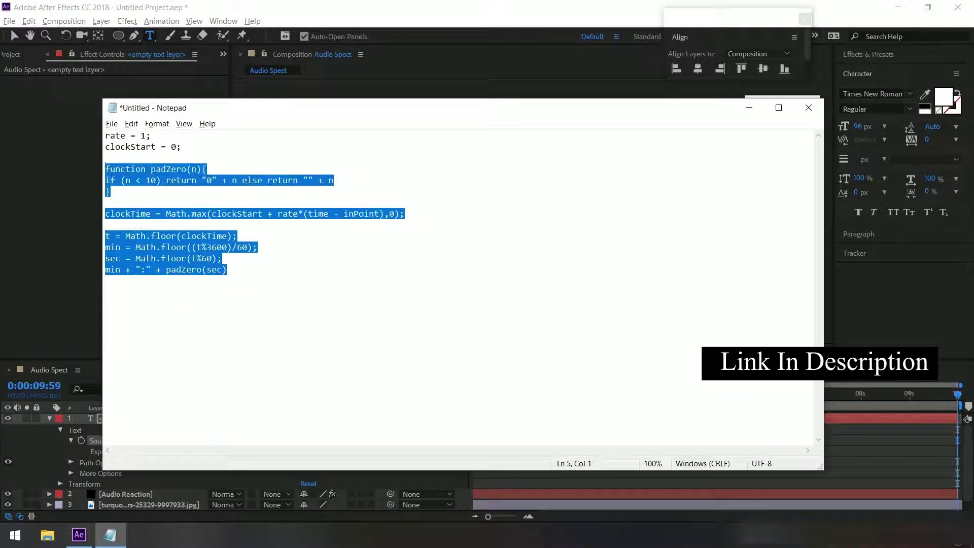
key("shift+Up")
key("shift+Up")
key("shift+Up")
key("shift+Home")
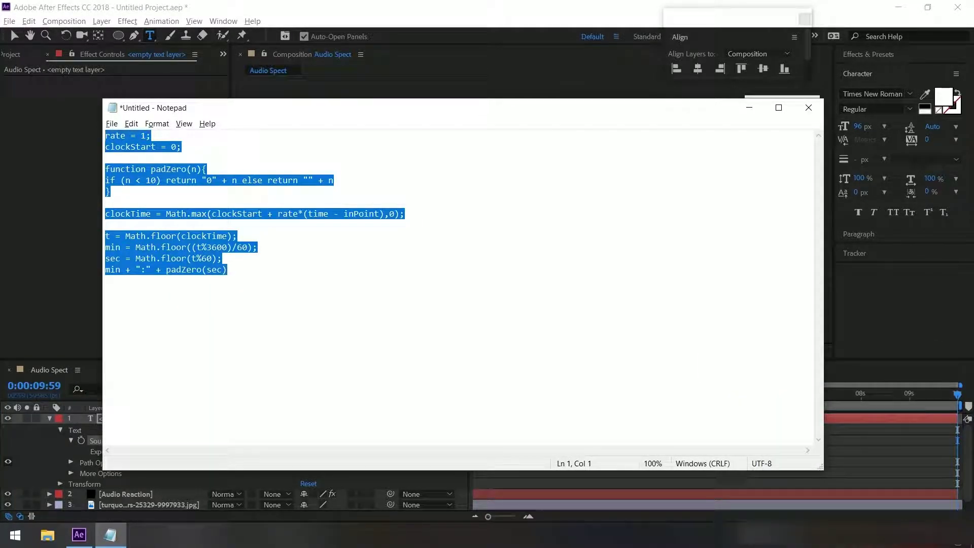
key("alt+Tab")
left_click(495, 450)
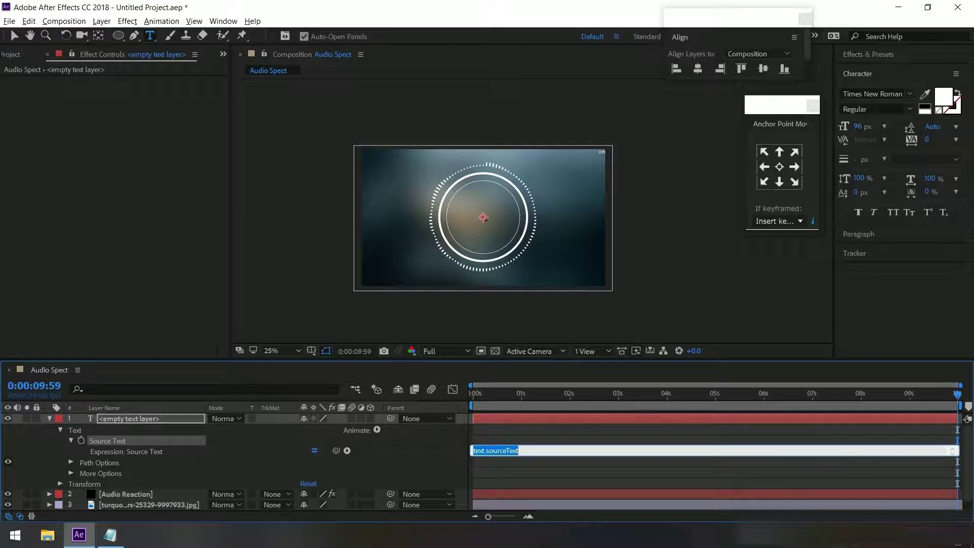
key("ctrl+v")
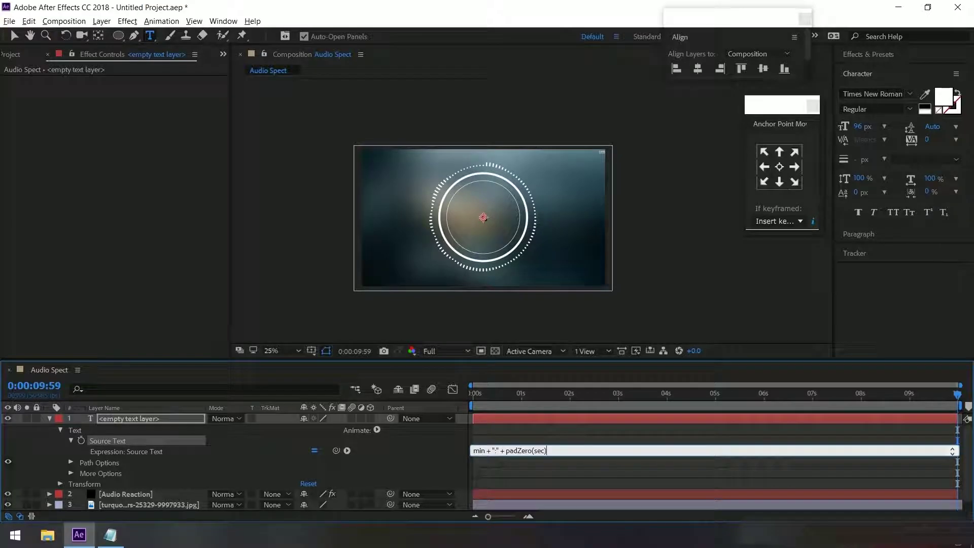
key("KP_Enter")
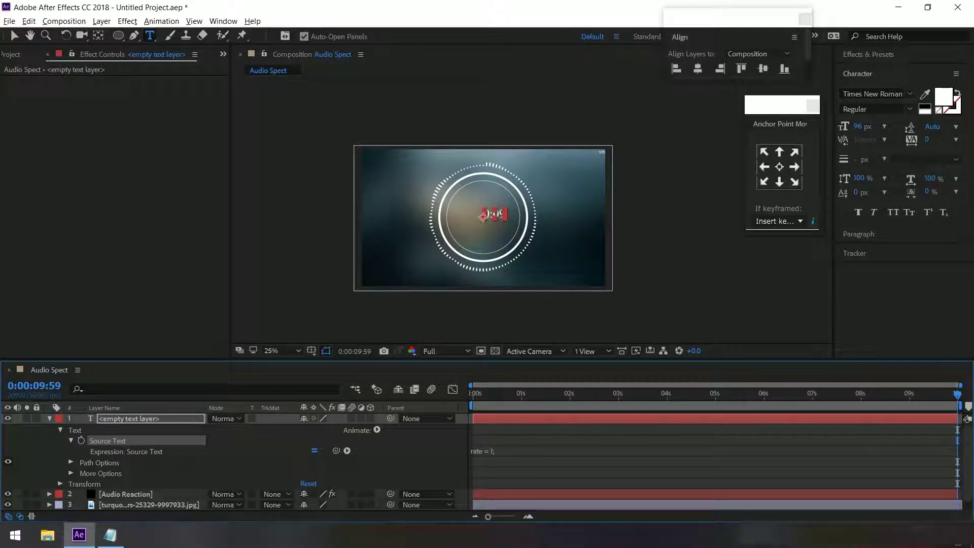
Commit the timer expression, collapse the text layer and preview the counting timer
left_click(481, 451)
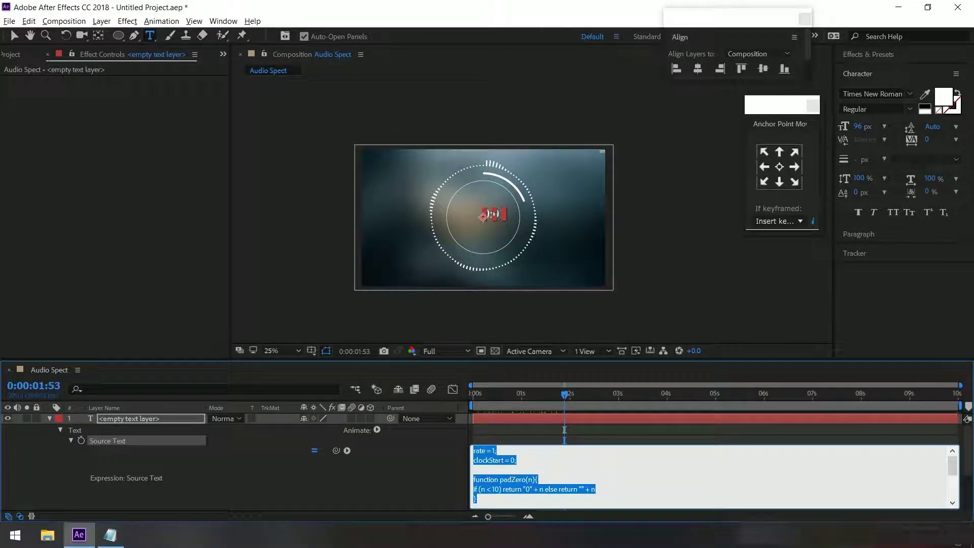
key("KP_Enter")
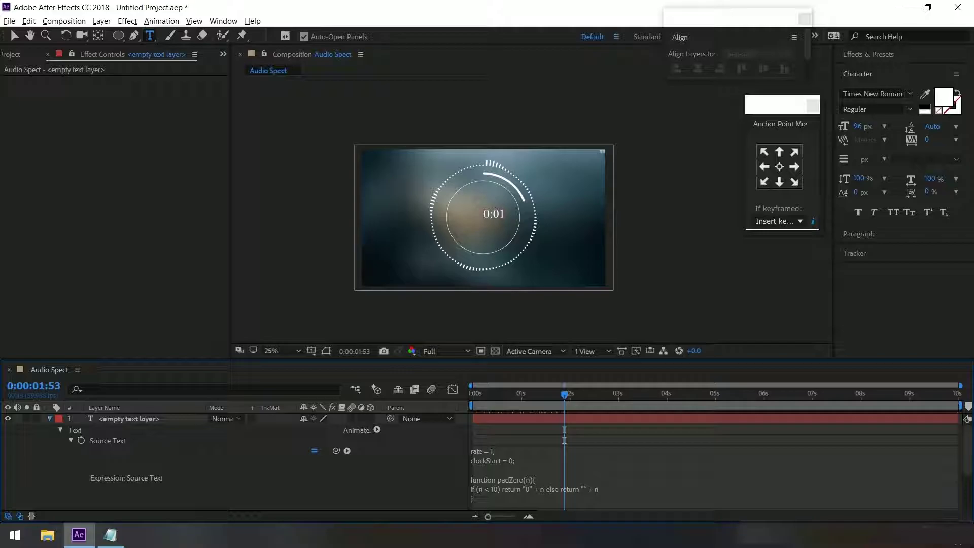
key("u")
key("space")
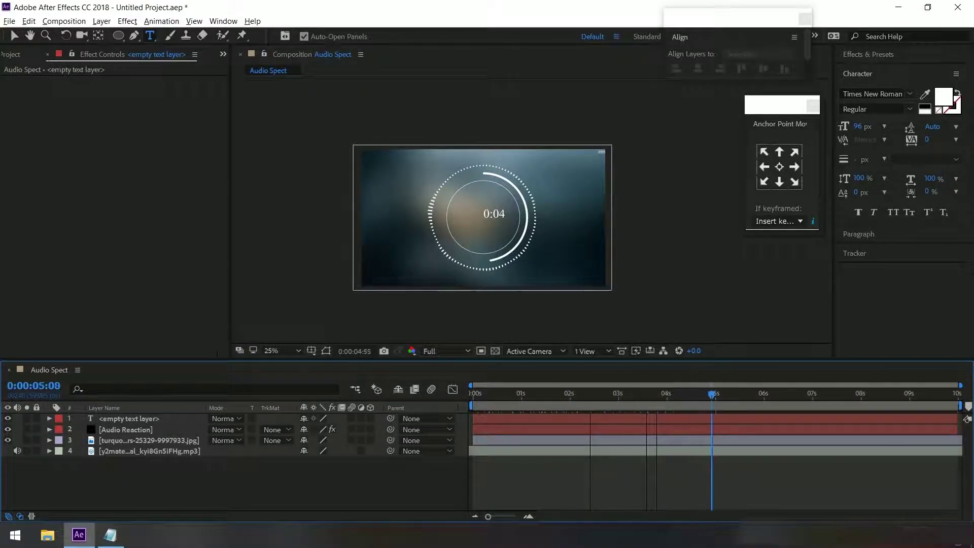
Centre the timer text's anchor and vertical position, scale it to about 246%, and preview
left_click(152, 419)
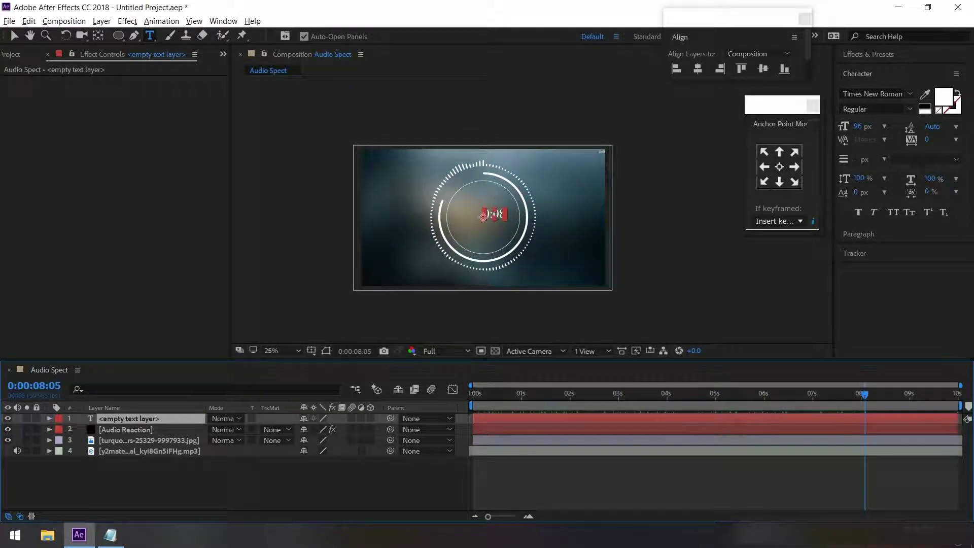
left_click(780, 106)
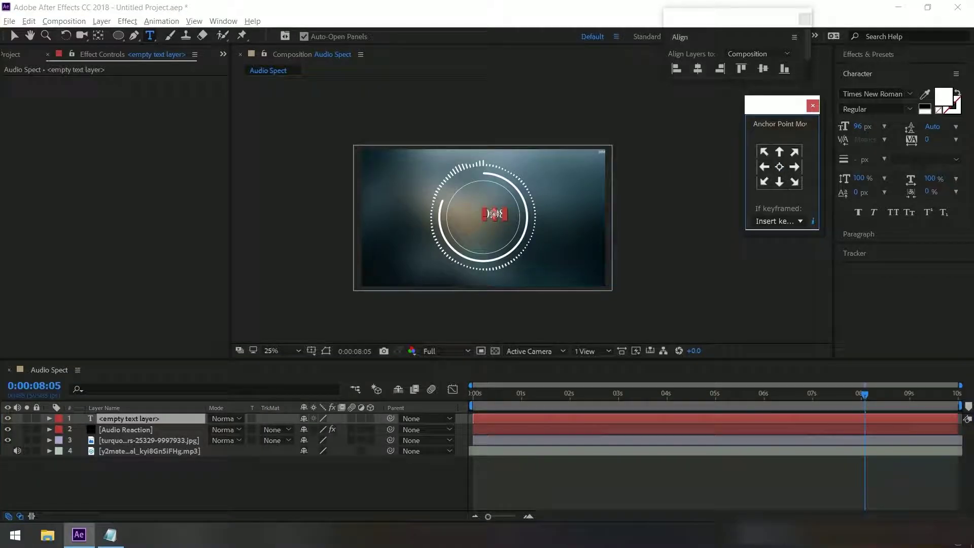
left_click(763, 68)
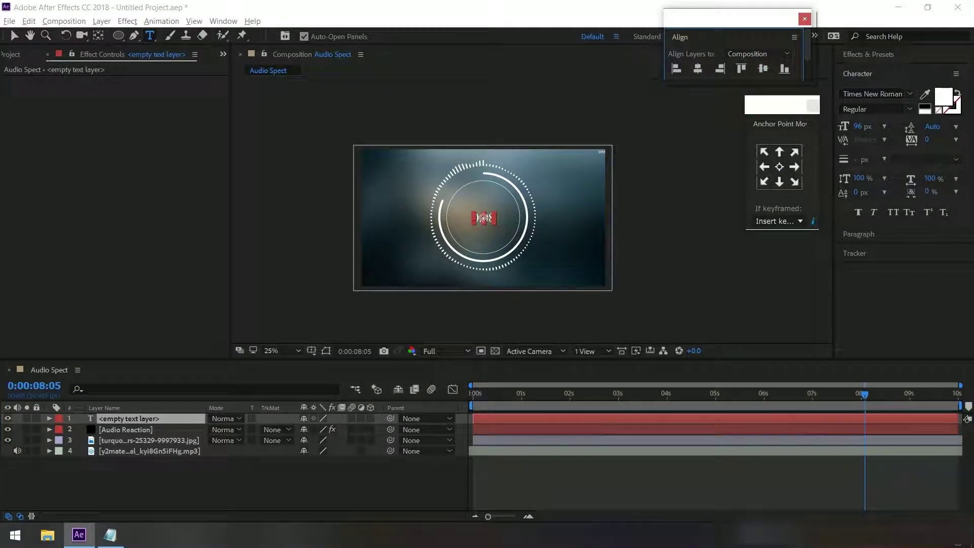
key("s")
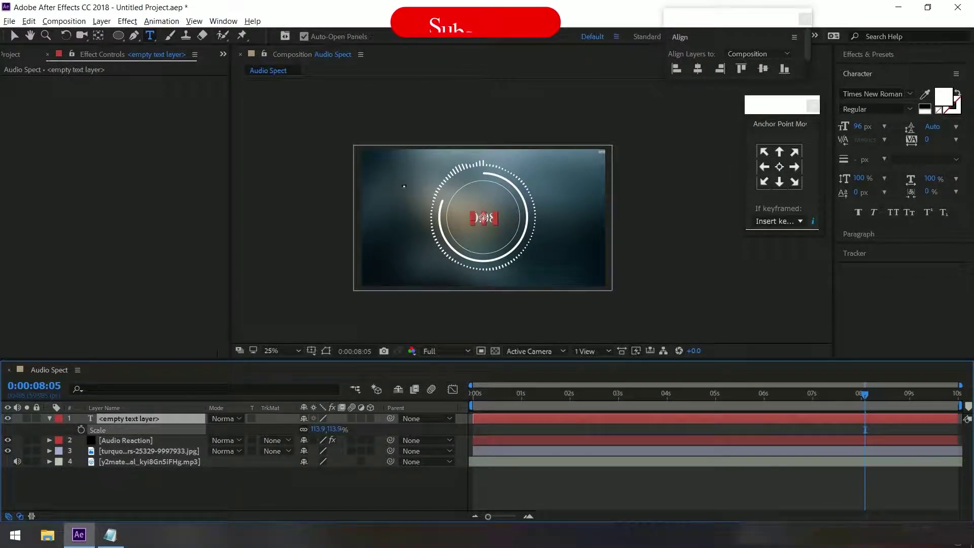
left_click_drag(319, 429, 350, 429)
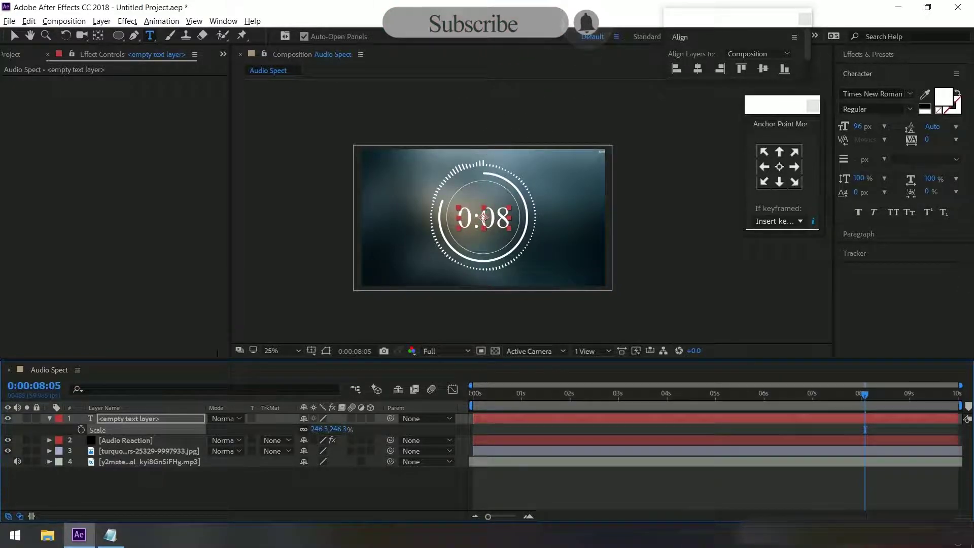
key("Home")
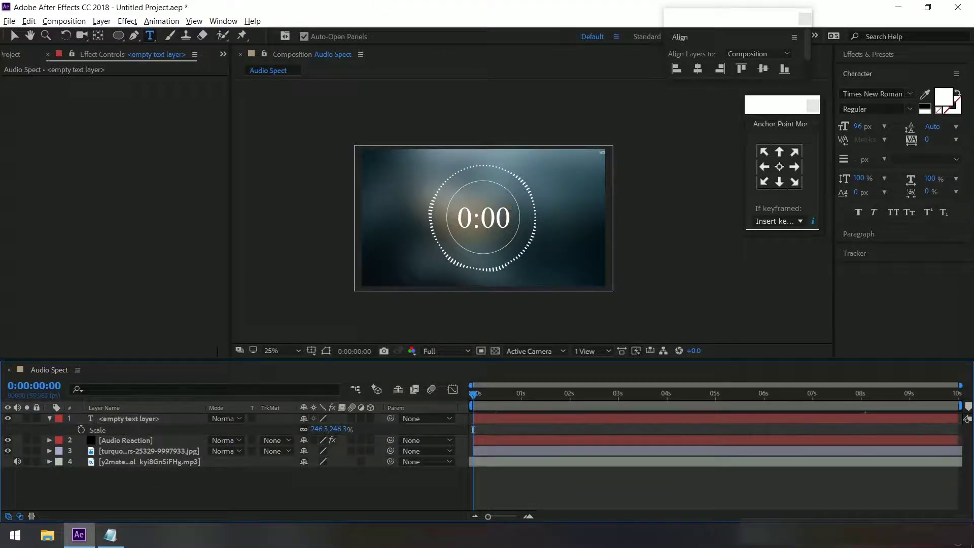
key("space")
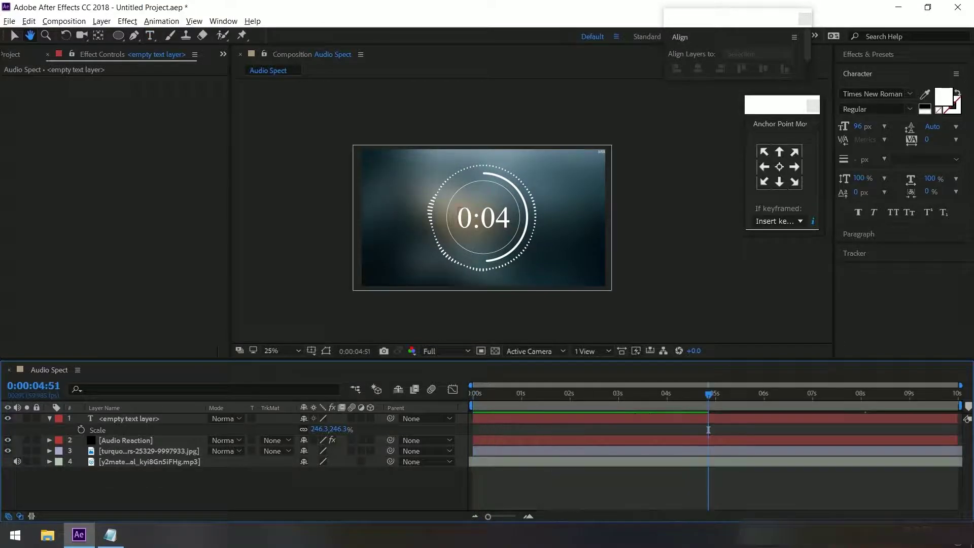
Pre-compose the timer text and Audio Reaction layers into a composition named Audio
key("space")
key("space")
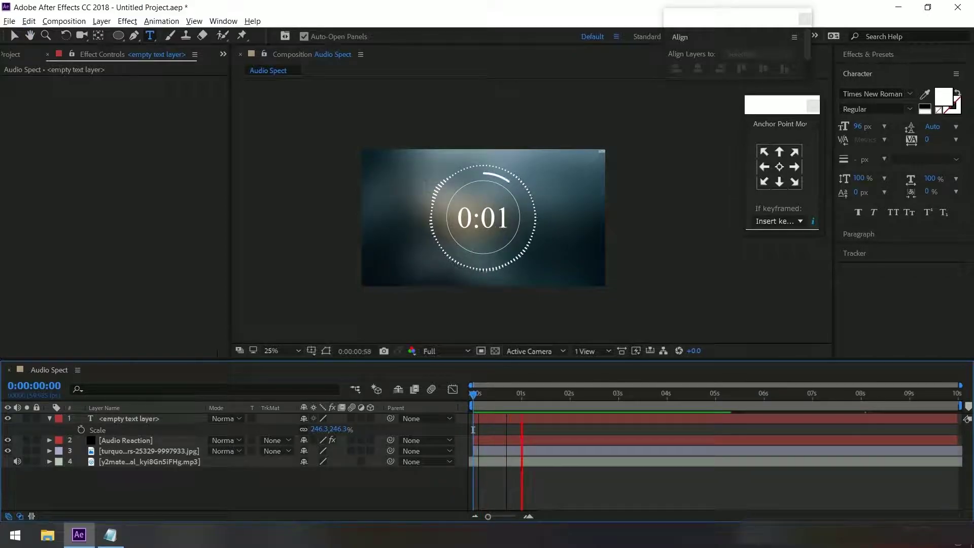
key("space")
left_click(570, 418)
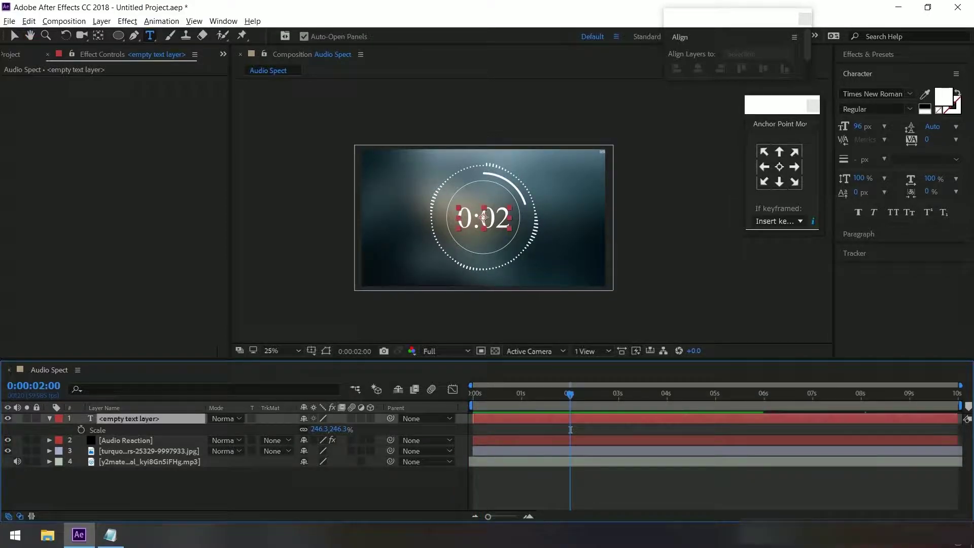
left_click(570, 440, "ctrl")
right_click(126, 418)
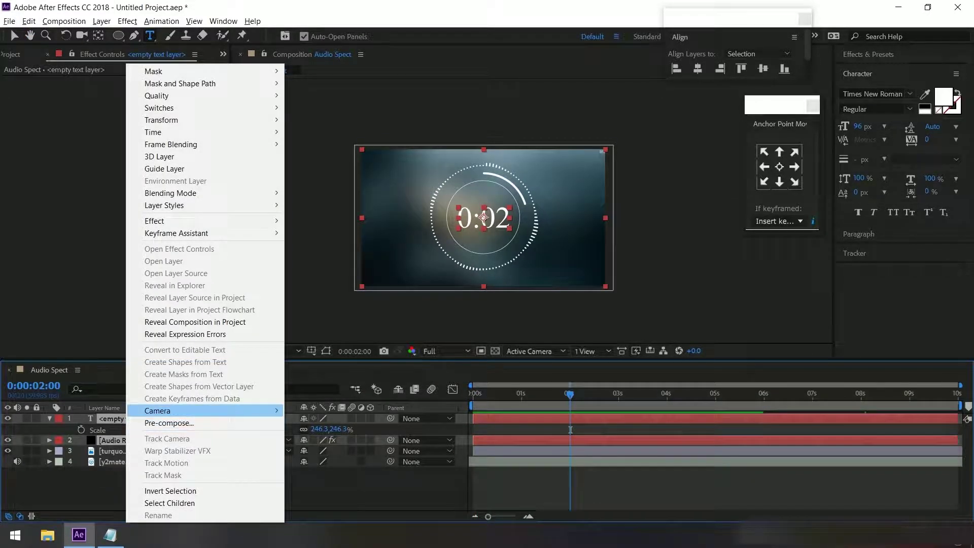
left_click(147, 419)
type("Audio")
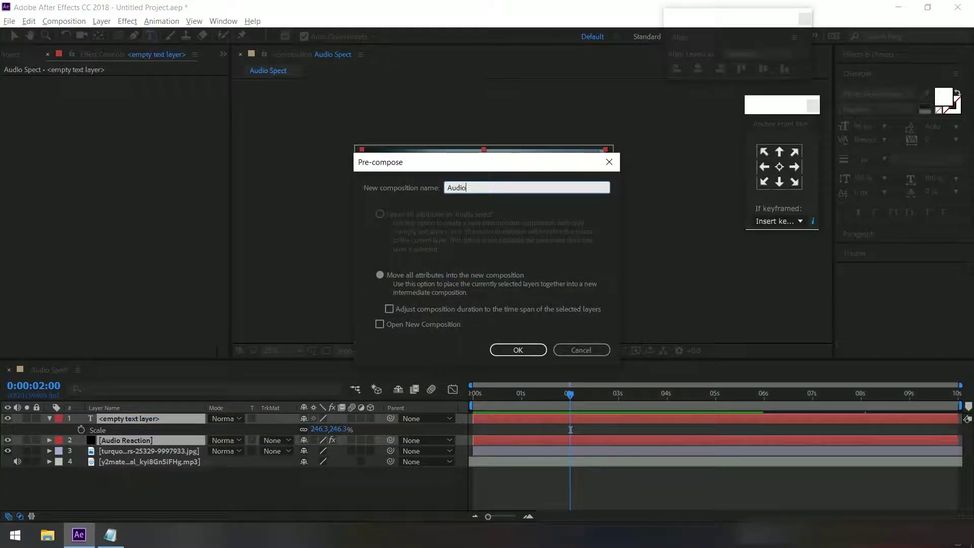
key("Return")
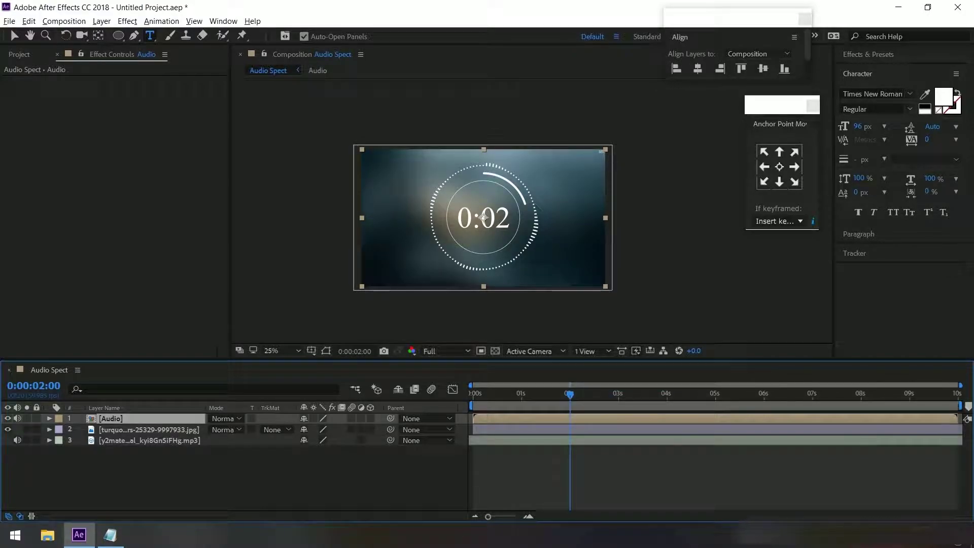
Search 'grad', apply 4-Color Gradient to the Audio layer, and shift Color 1 to blue
key("ctrl+5")
key("ctrl+f")
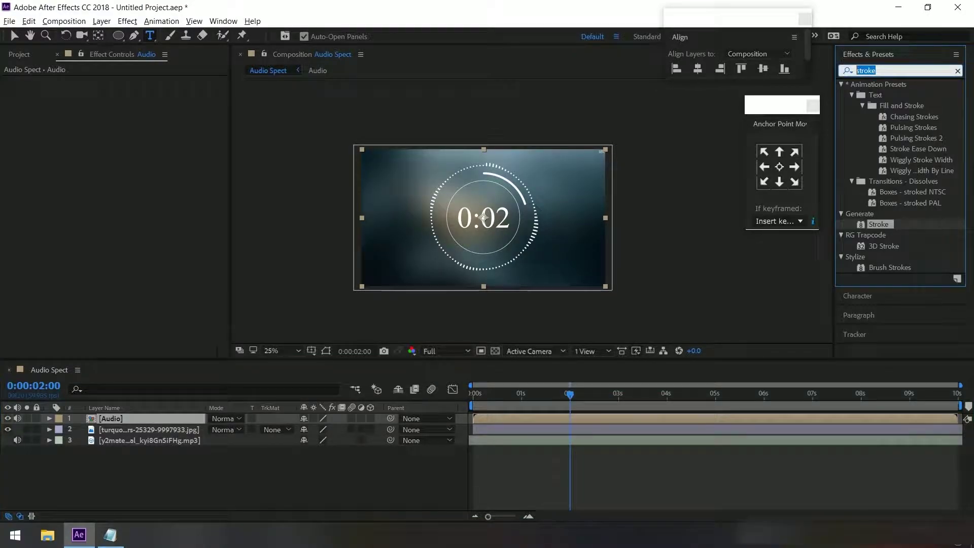
type("grad")
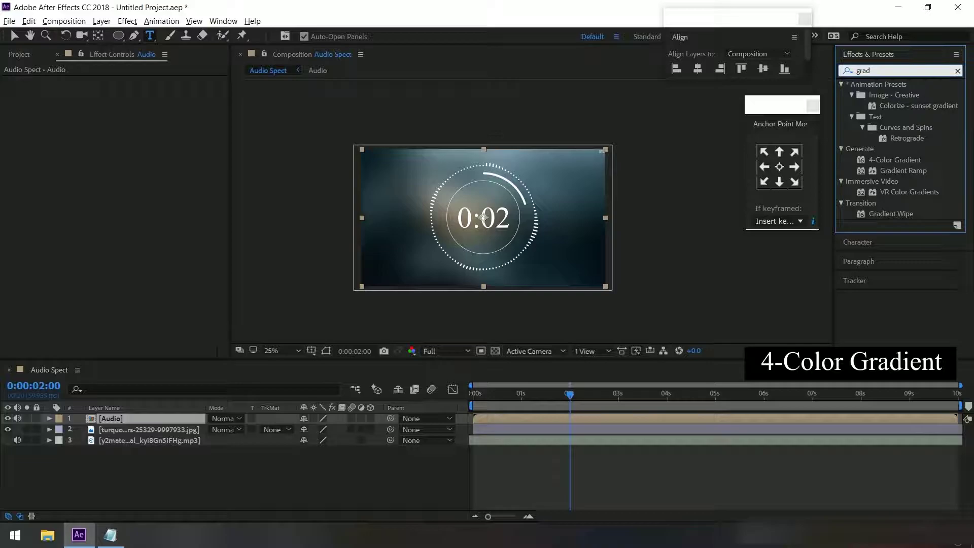
double_click(894, 160)
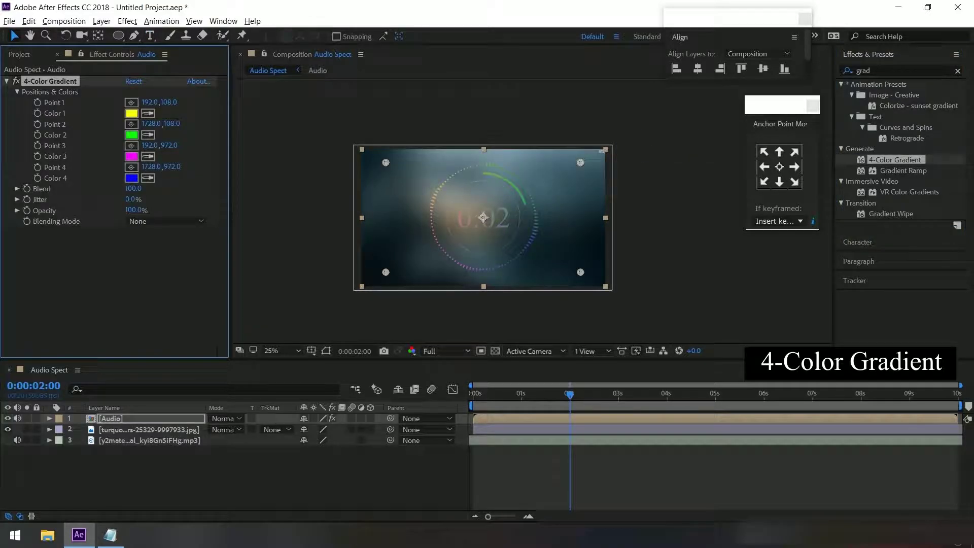
left_click(132, 113)
mouse_move(512, 323)
left_mouse_down()
mouse_move(521, 232)
mouse_move(521, 260)
left_mouse_up()
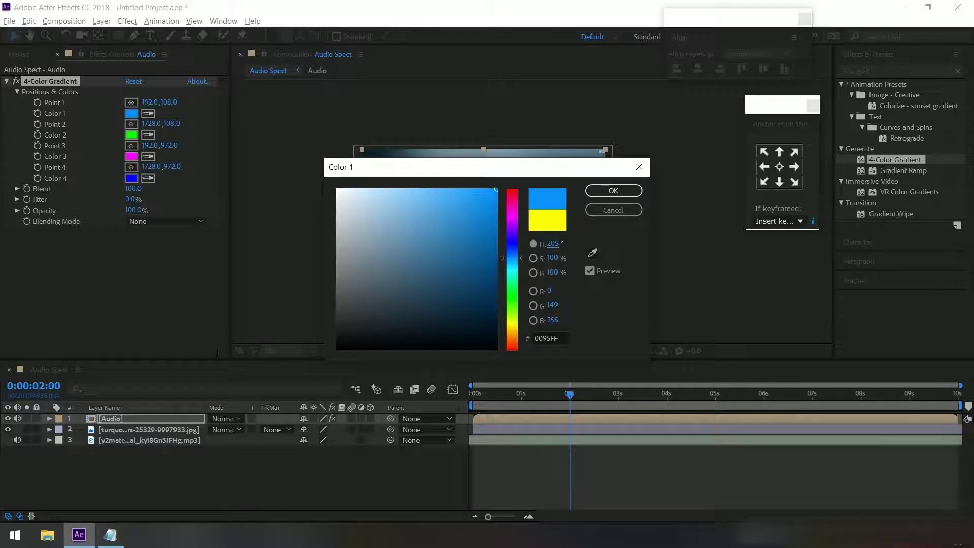
Confirm blue Color 1, then change Color 2 from green and Color 3 from magenta to blue
left_click(613, 191)
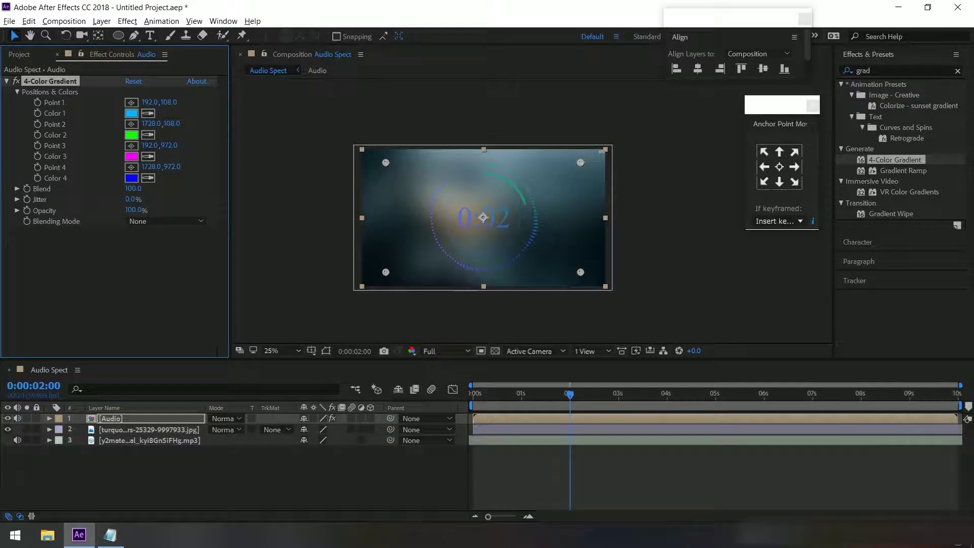
left_click(132, 134)
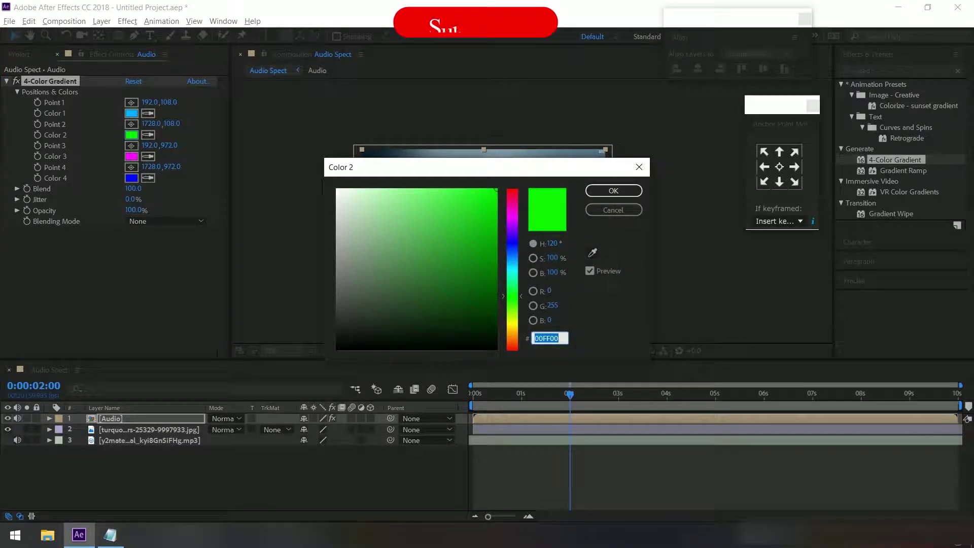
left_click_drag(520, 296, 521, 256)
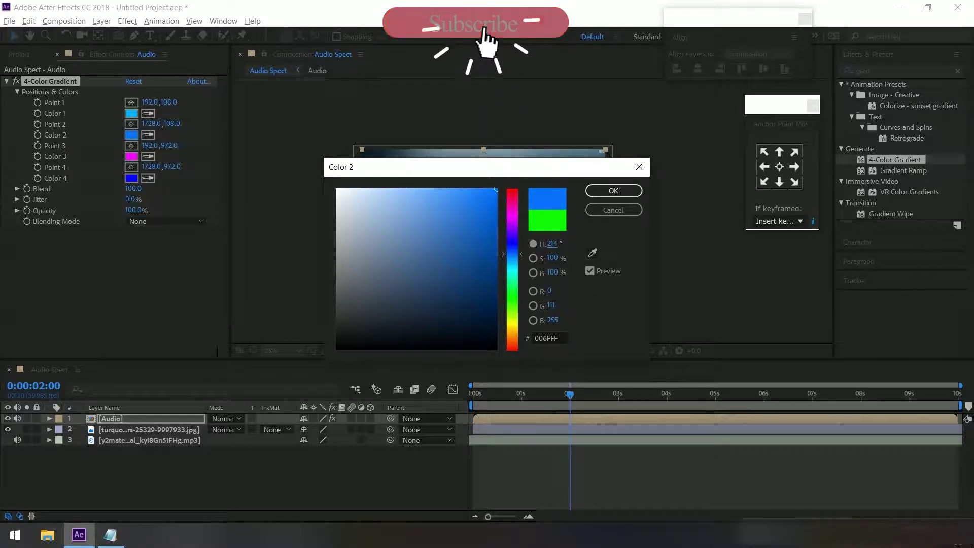
left_click(613, 191)
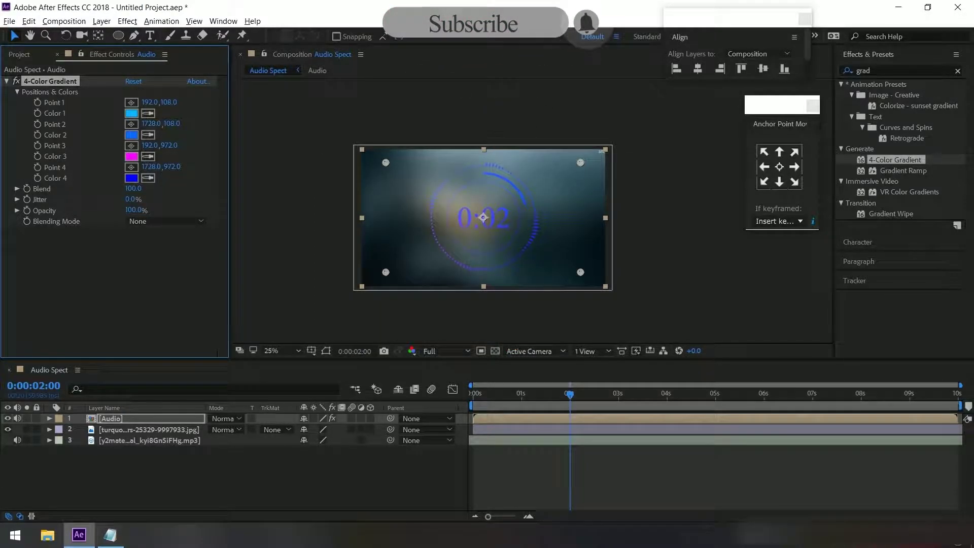
left_click(131, 155)
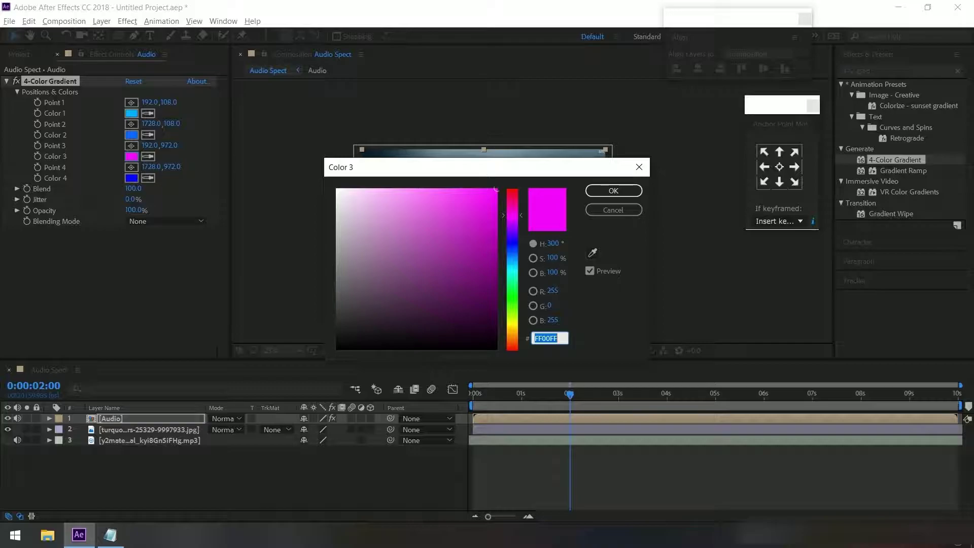
left_click_drag(512, 215, 512, 247)
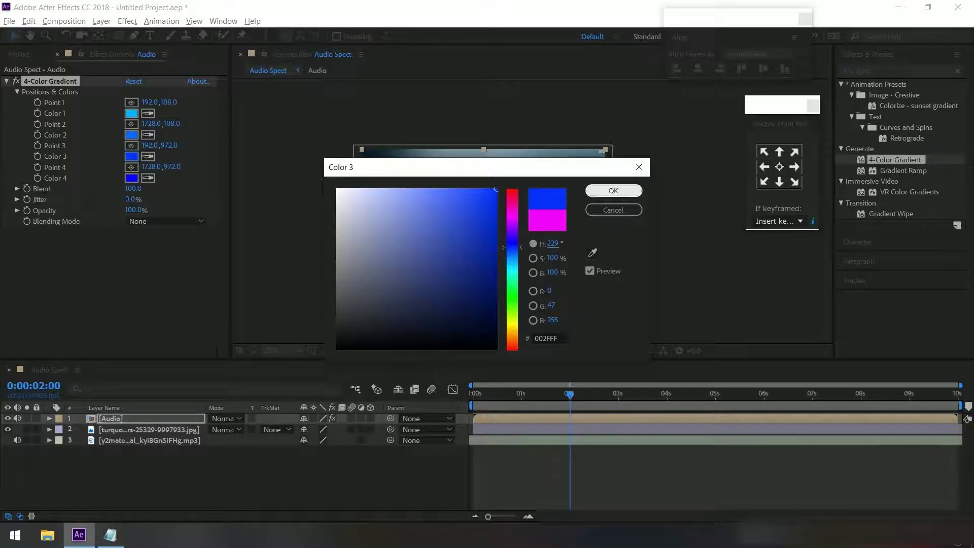
left_click(613, 190)
Make Color 4 purple starting from hex 6600FF, and drag gradient Point 2 inward
left_click(131, 178)
left_click(546, 338)
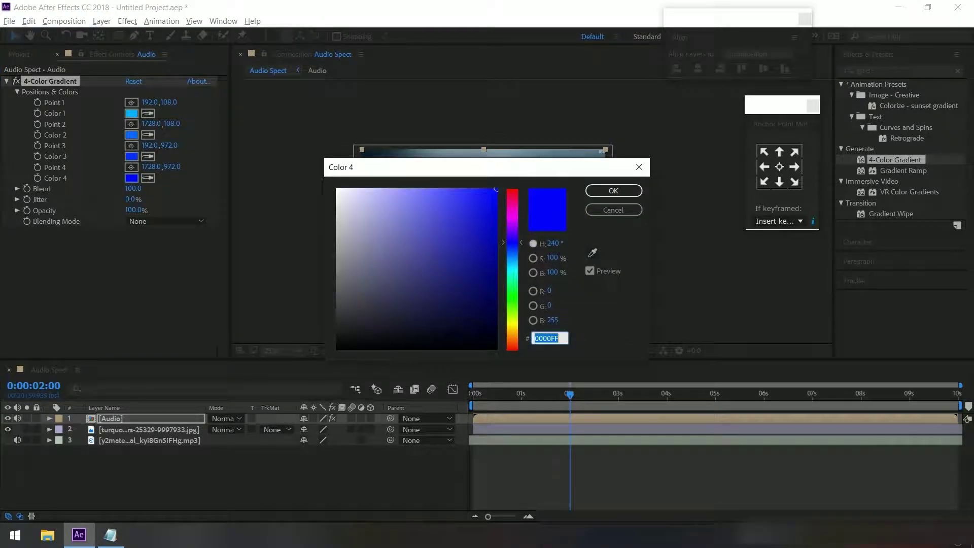
type("6600FF")
left_click_drag(512, 231, 512, 228)
left_click(613, 191)
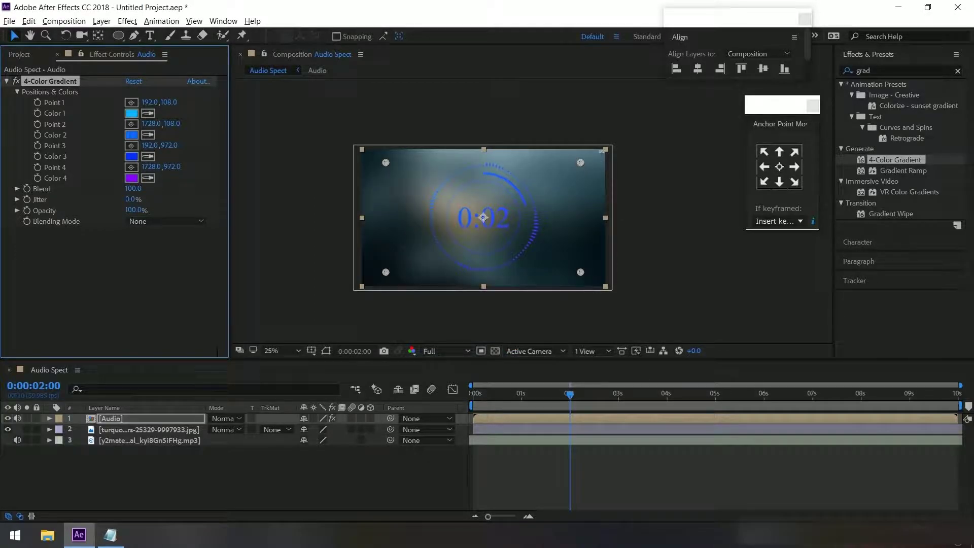
left_click_drag(580, 163, 569, 168)
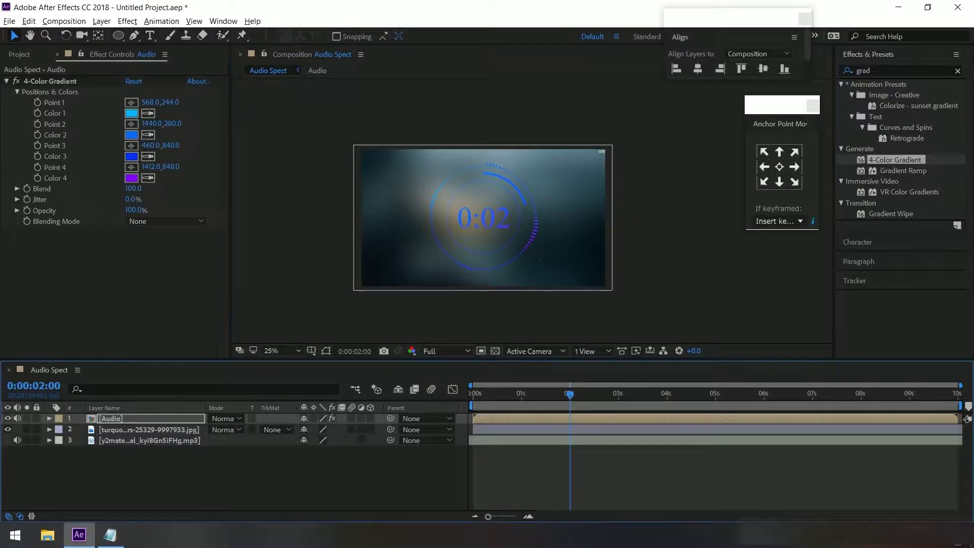
Preview the blue spectrum animation from the start of the composition
key("ctrl+shift+a")
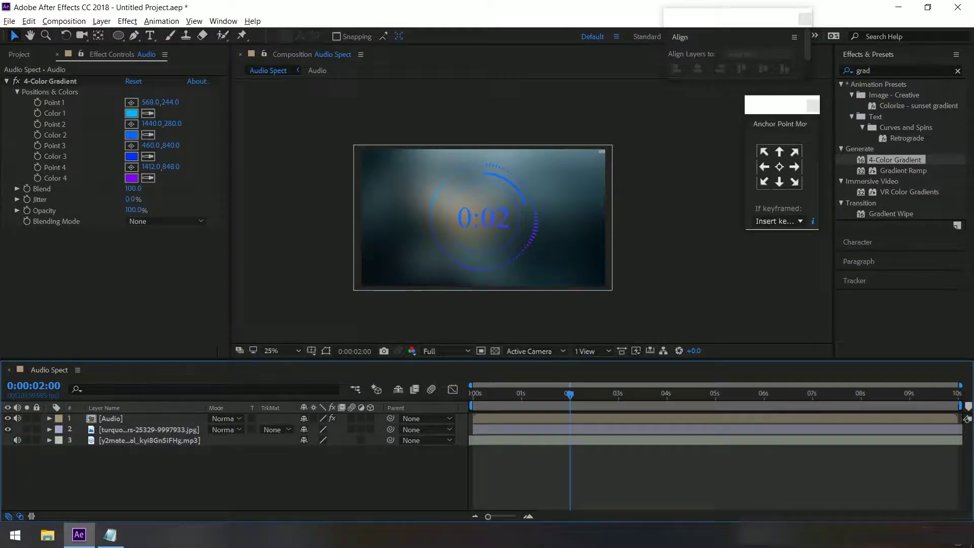
key("Home")
key("space")
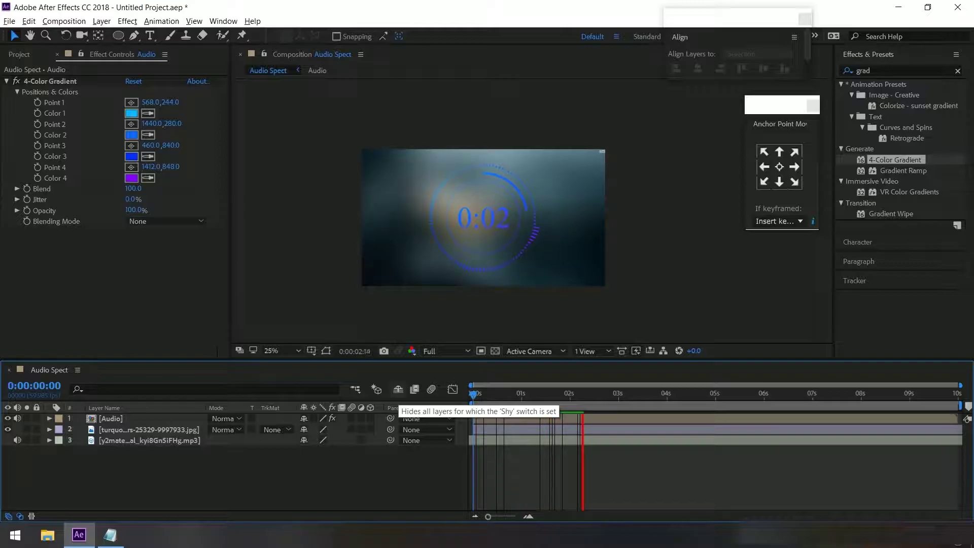
key("space")
Open the Audio precomp to check its layers, close it, and replay the preview
double_click(110, 418)
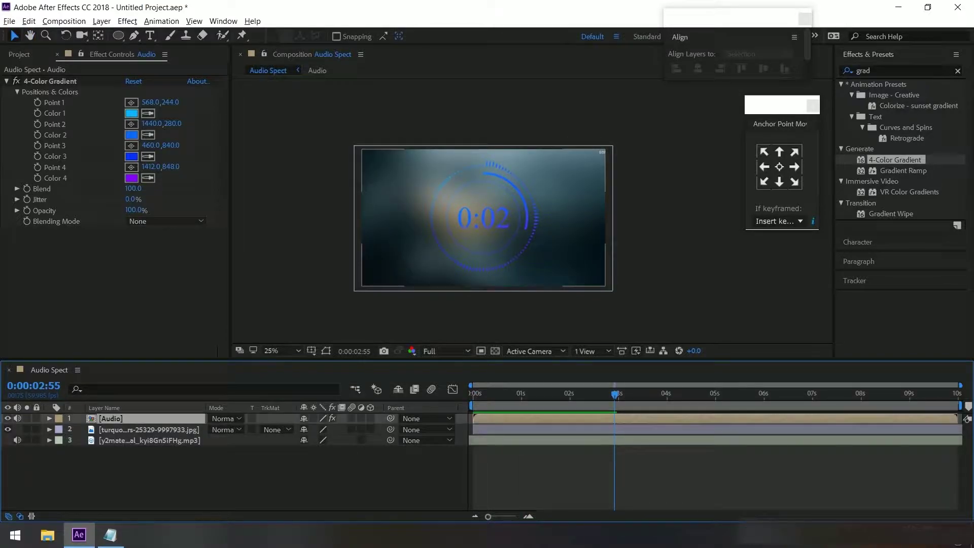
left_click(129, 418)
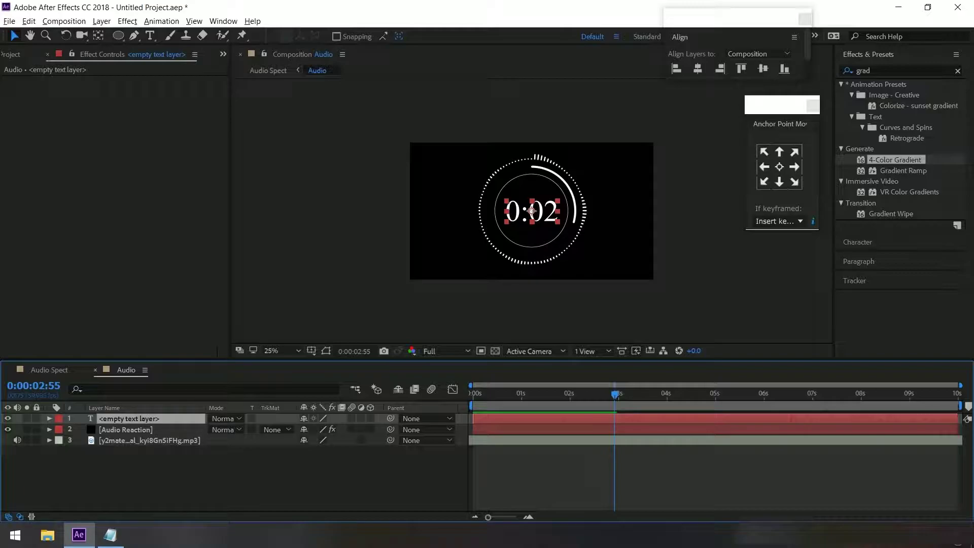
left_click(95, 369)
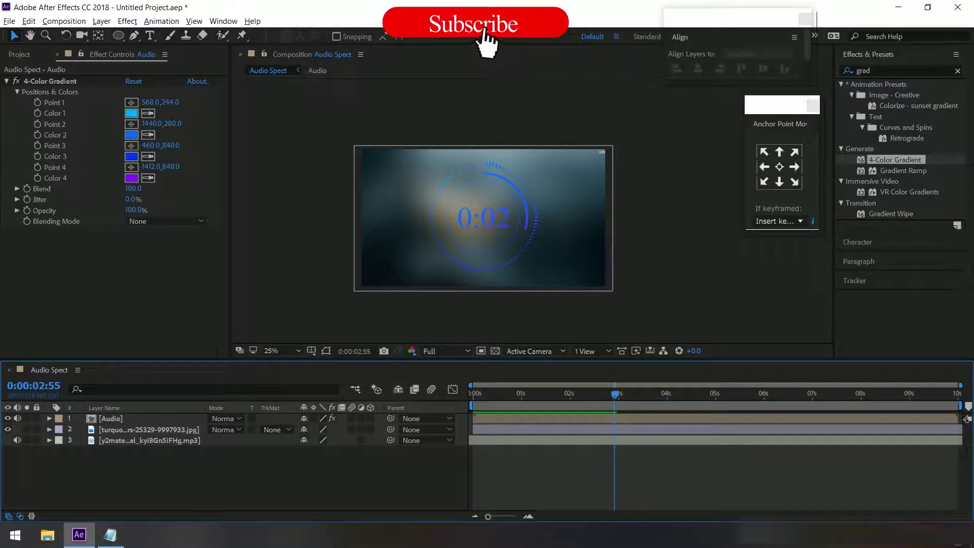
key("space")
Set the Audio layer's blend mode to Screen so the blue ring glows over the background
left_click(110, 418)
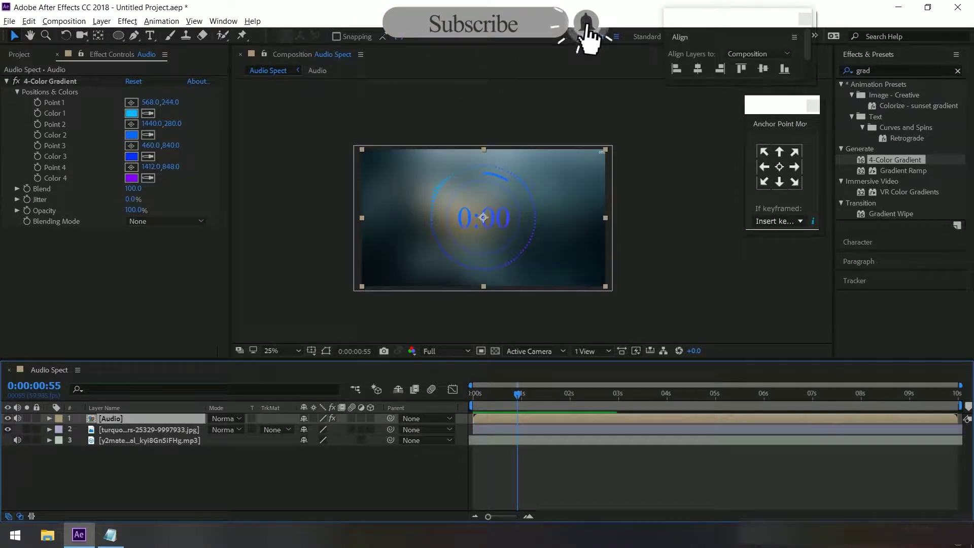
left_click(226, 418)
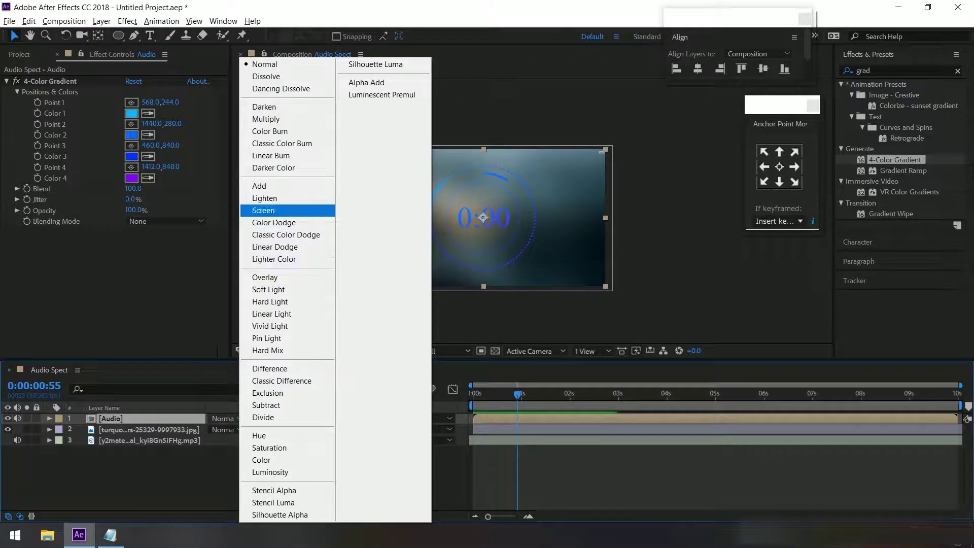
left_click(263, 210)
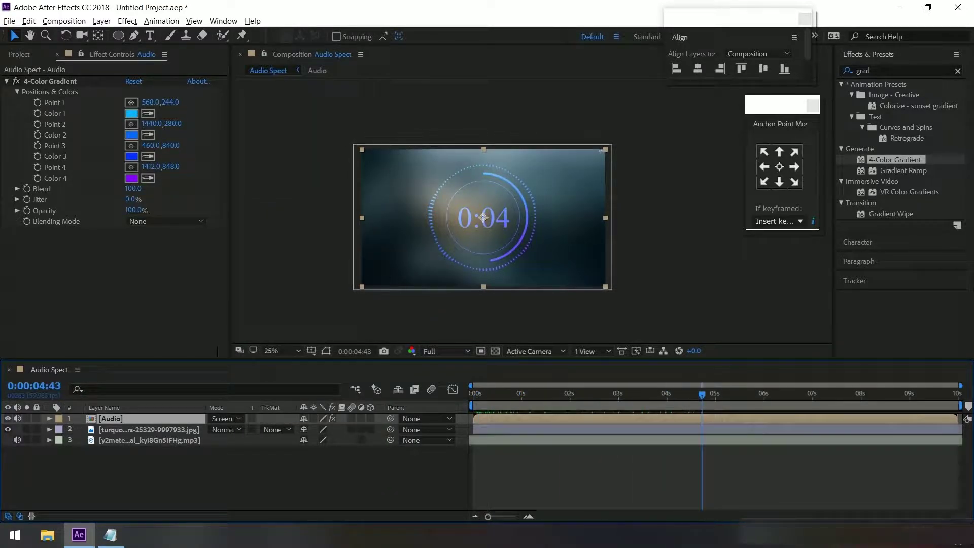
left_click(149, 440)
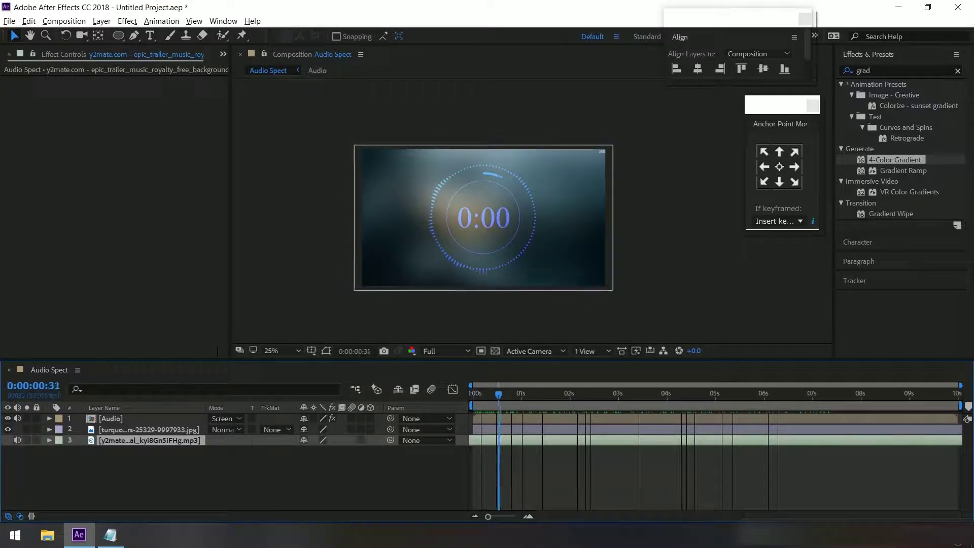
left_click(110, 417)
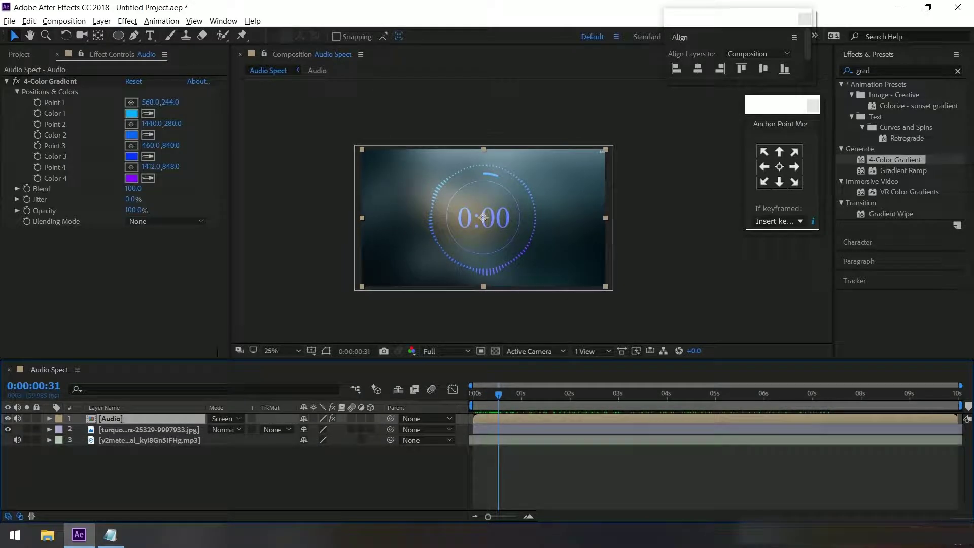
Search the effects for 'glow' and apply Glow to the Audio layer
left_click(873, 71)
type("glow")
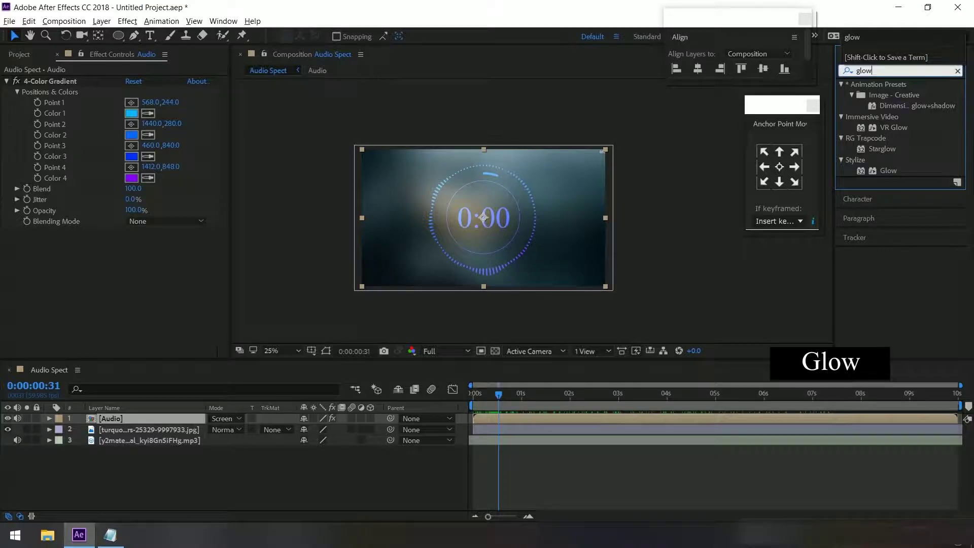
double_click(888, 171)
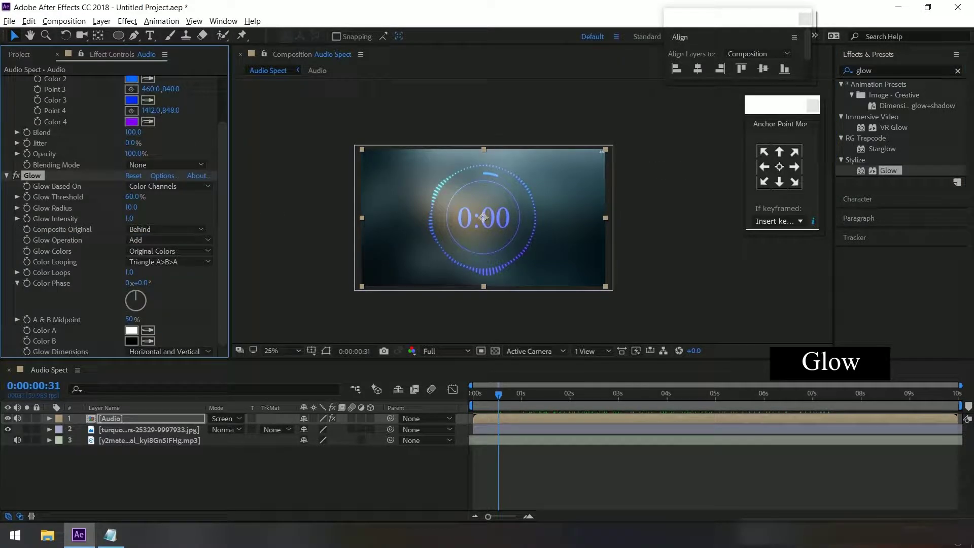
Duplicate the Audio layer with Ctrl+D and select the copy
left_click(203, 477)
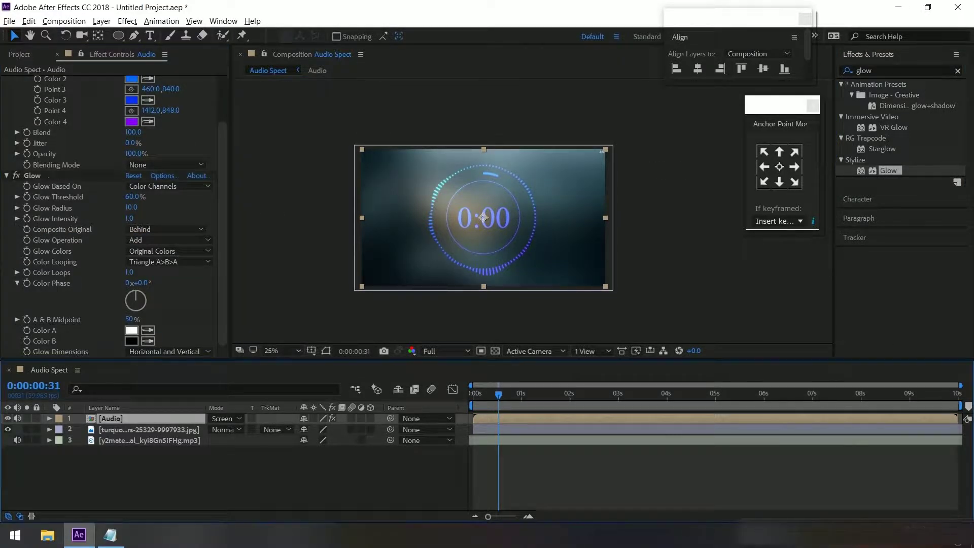
key("ctrl+d")
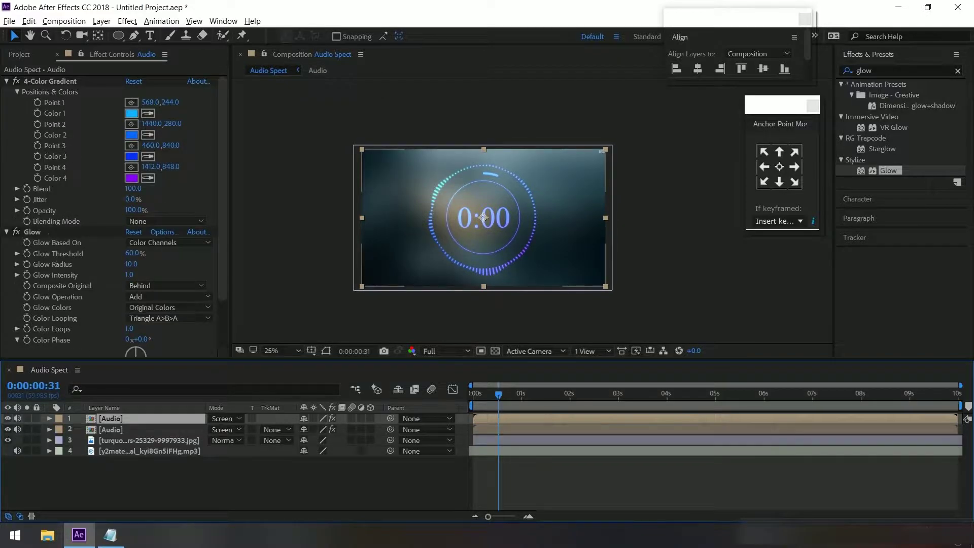
left_click(111, 429)
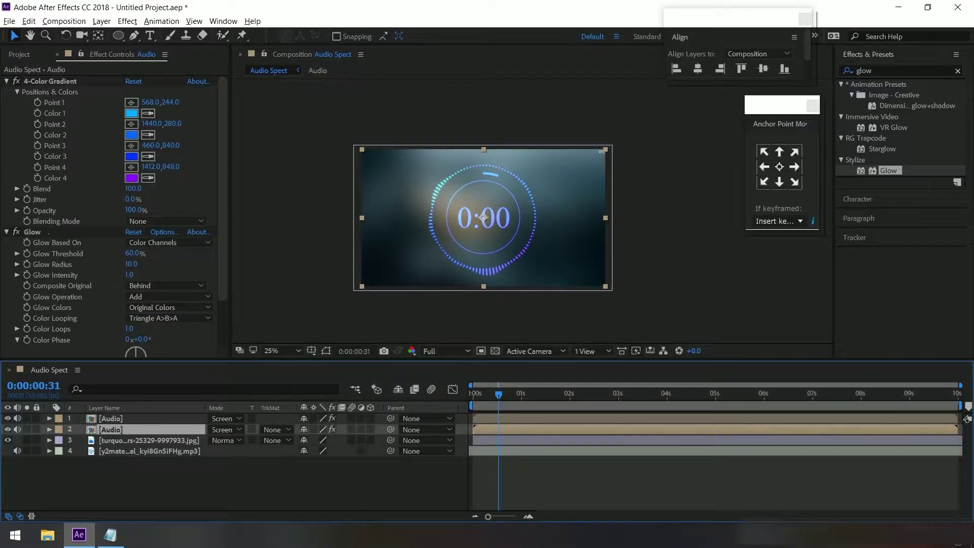
Apply CC Light Burst 2.5 from an effects search for 'cc ligh' and preview the rays
left_click(892, 70)
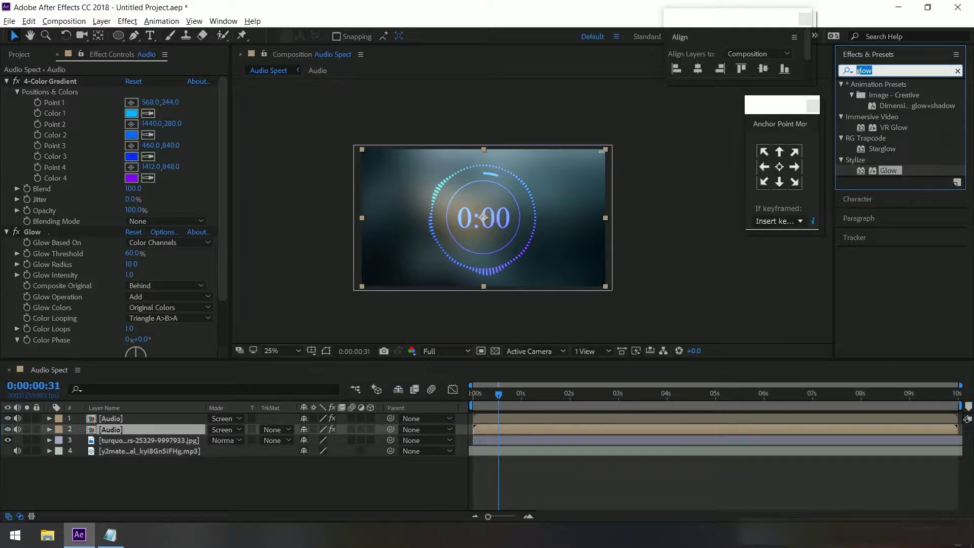
type("cc ligh")
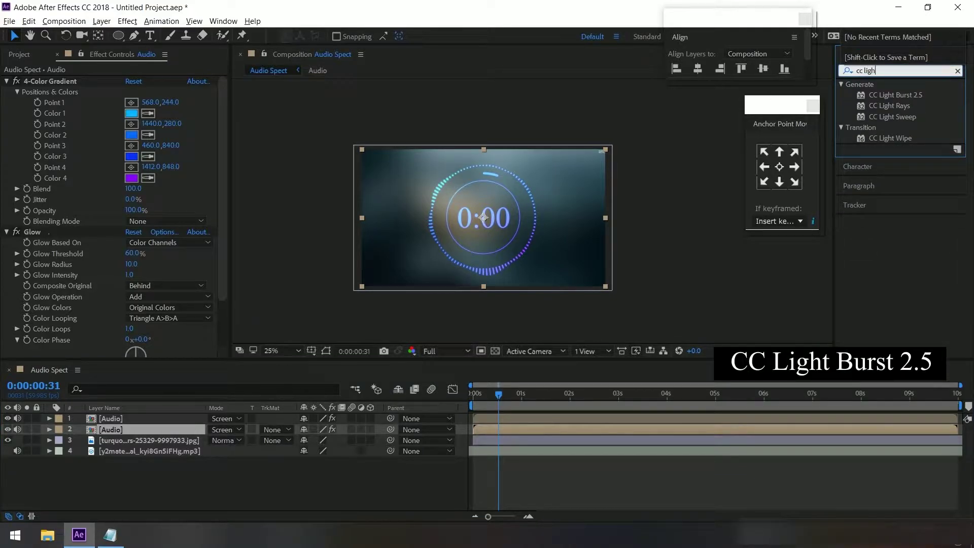
double_click(895, 95)
type("100")
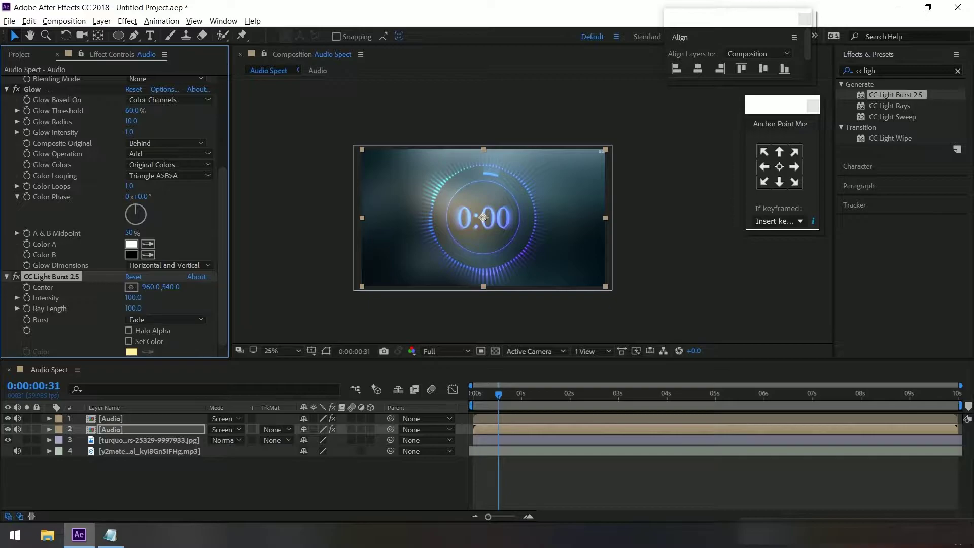
key("space")
key("space")
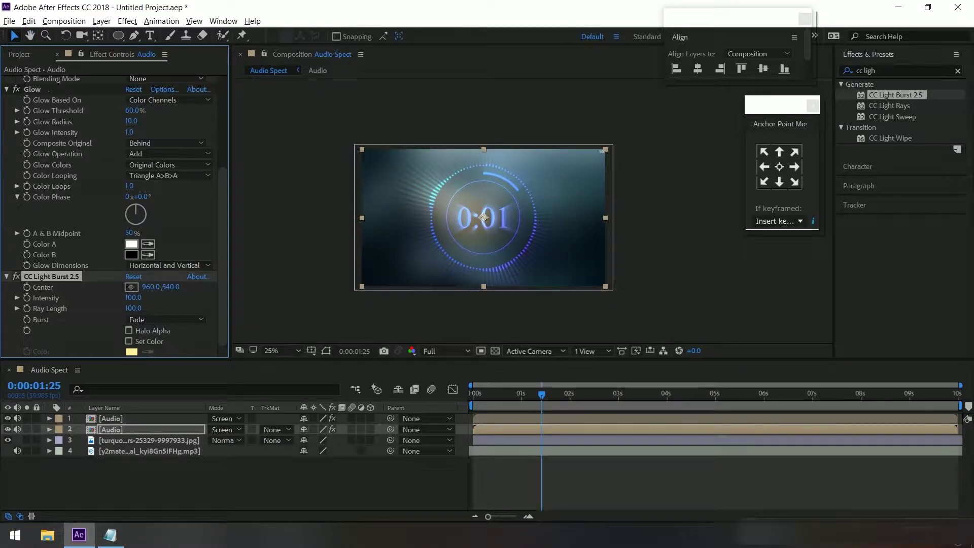
Move CC Light Burst 2.5 above Glow in the effect order and preview the result
left_click(6, 88)
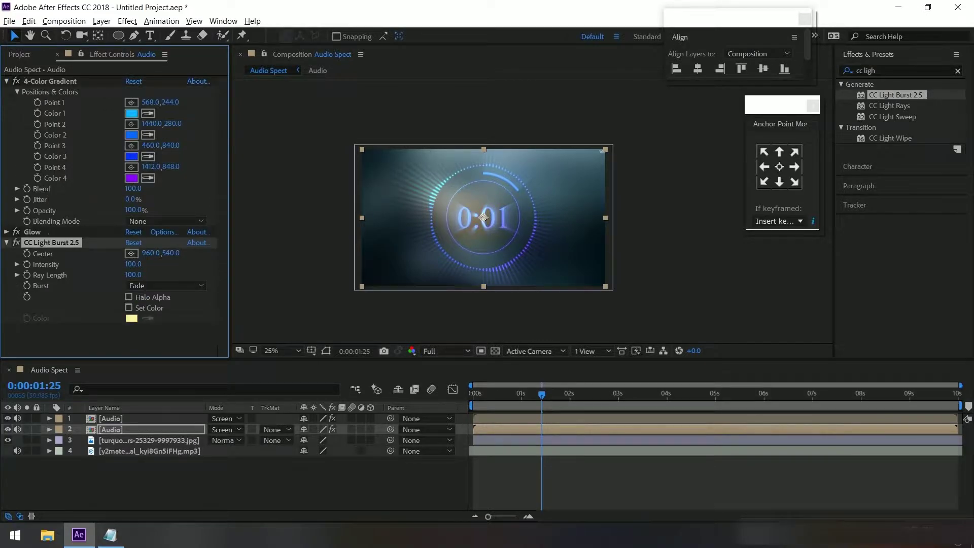
left_click(7, 242)
left_click_drag(32, 232, 32, 249)
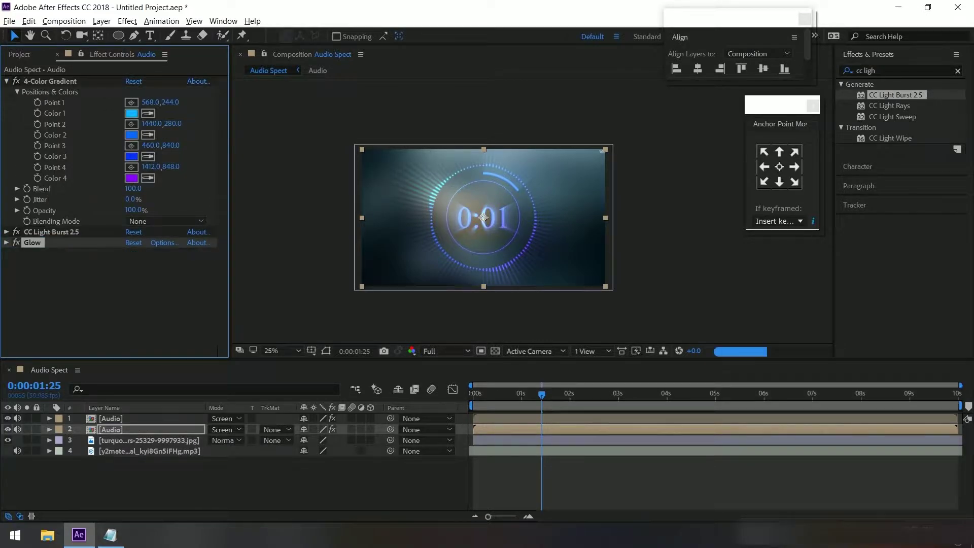
left_click(254, 481)
left_click(476, 393)
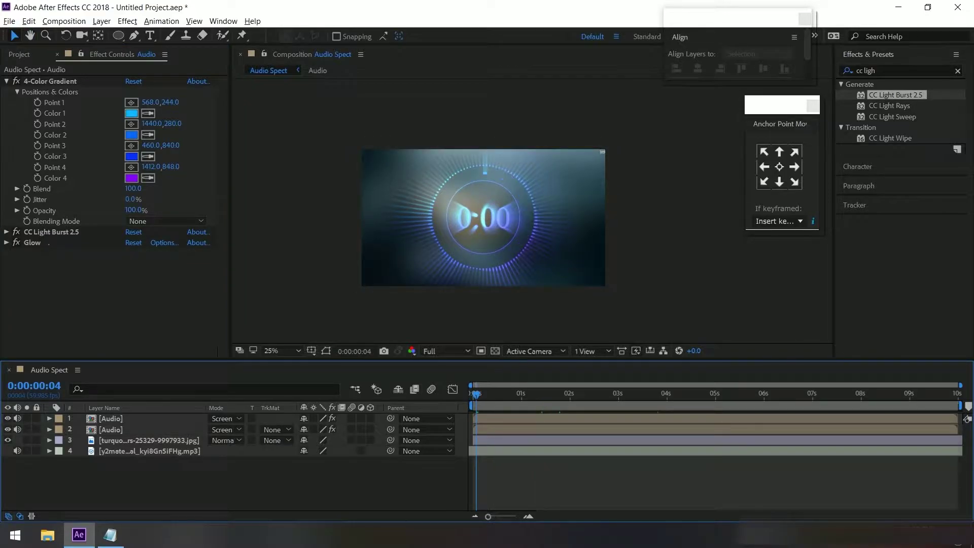
key("space")
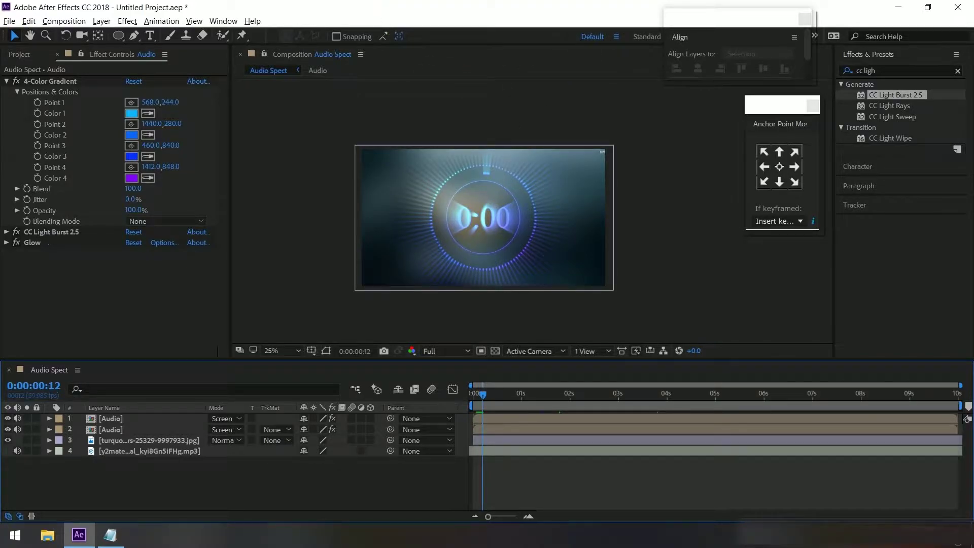
left_click(147, 439)
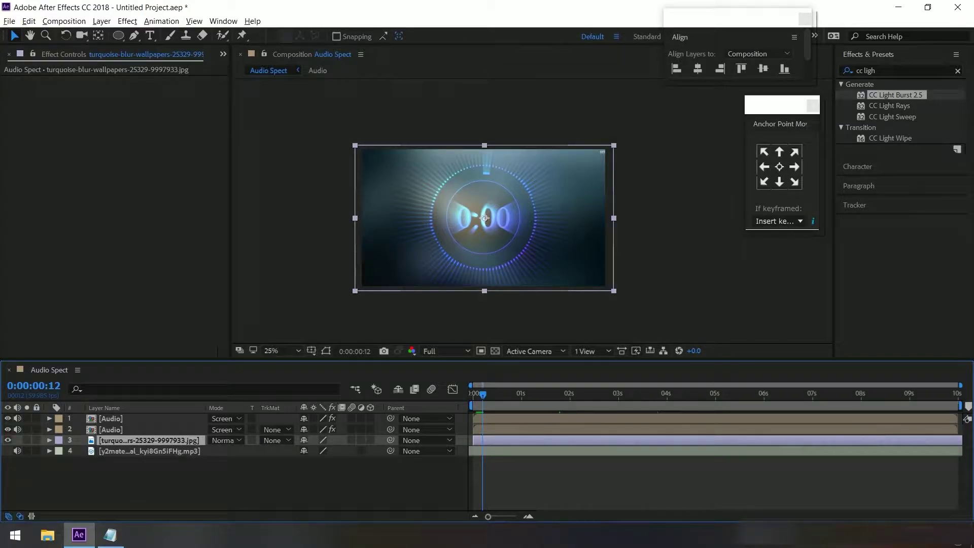
Add Hue/Saturation to the background with Master Saturation -100 and Master Lightness -85
left_click(875, 70)
type("hue")
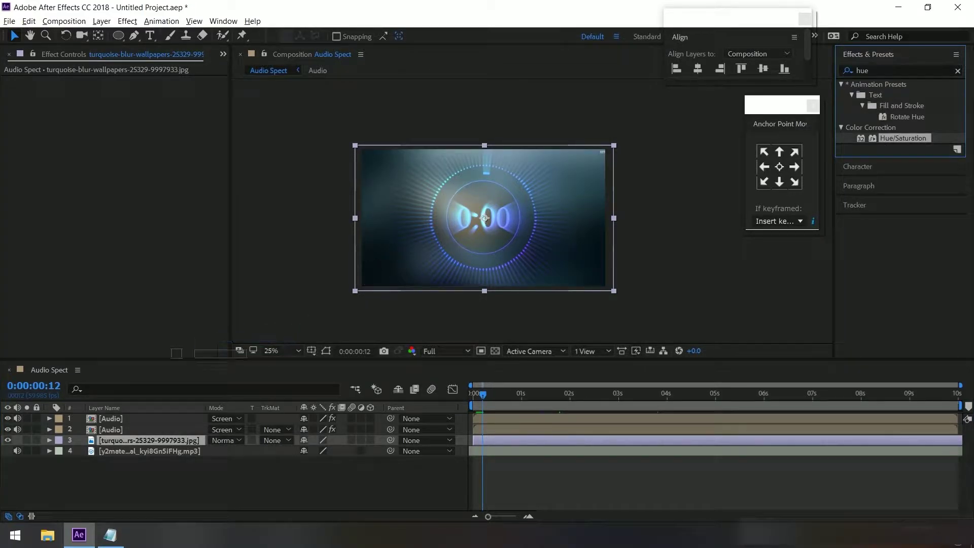
left_click_drag(903, 138, 152, 440)
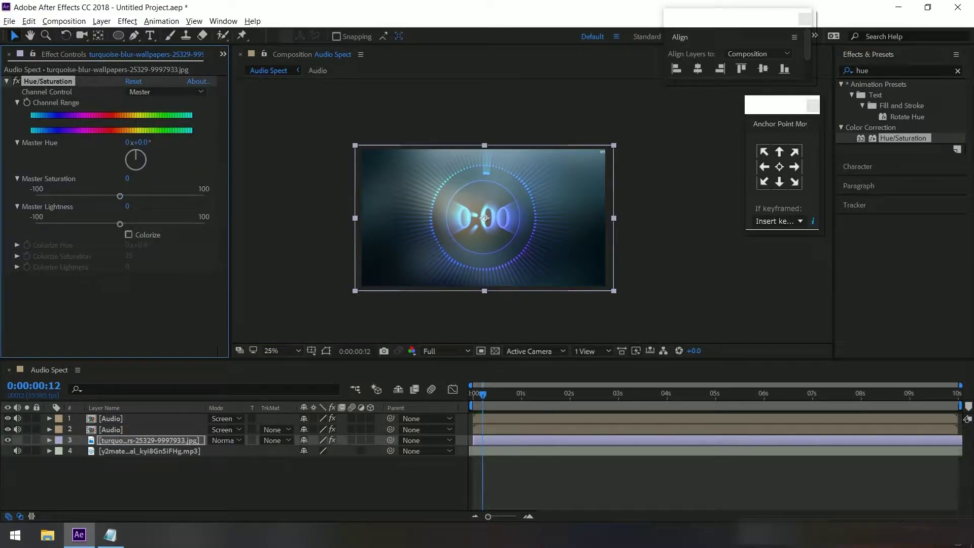
left_click_drag(127, 178, 76, 178)
type("-8")
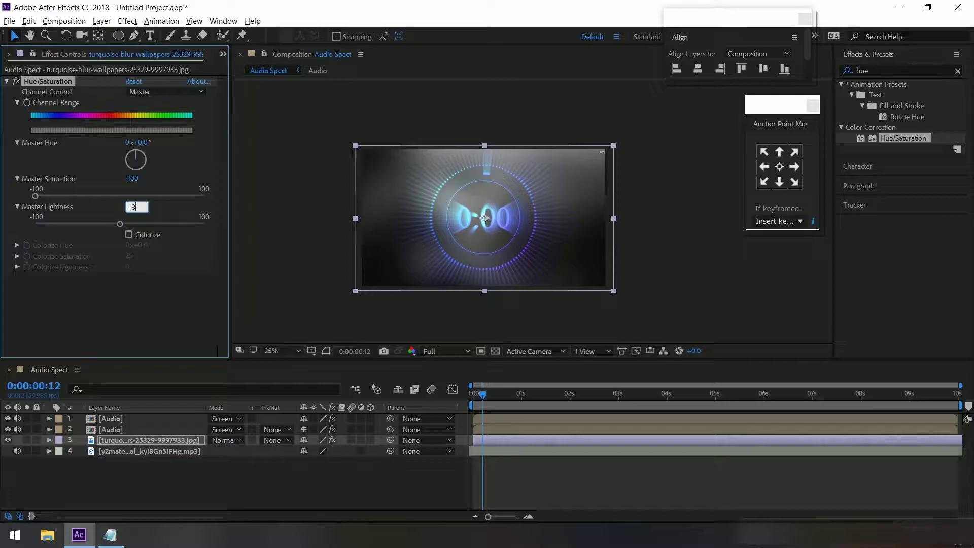
type("5")
key("Return")
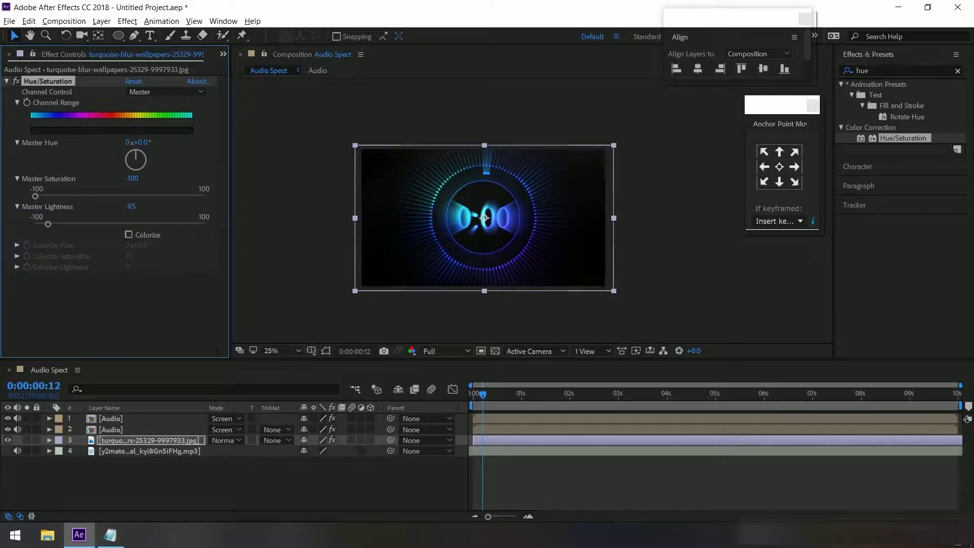
Toggle layer handles to judge the dark background, then select both Audio layers
key("ctrl+shift+h")
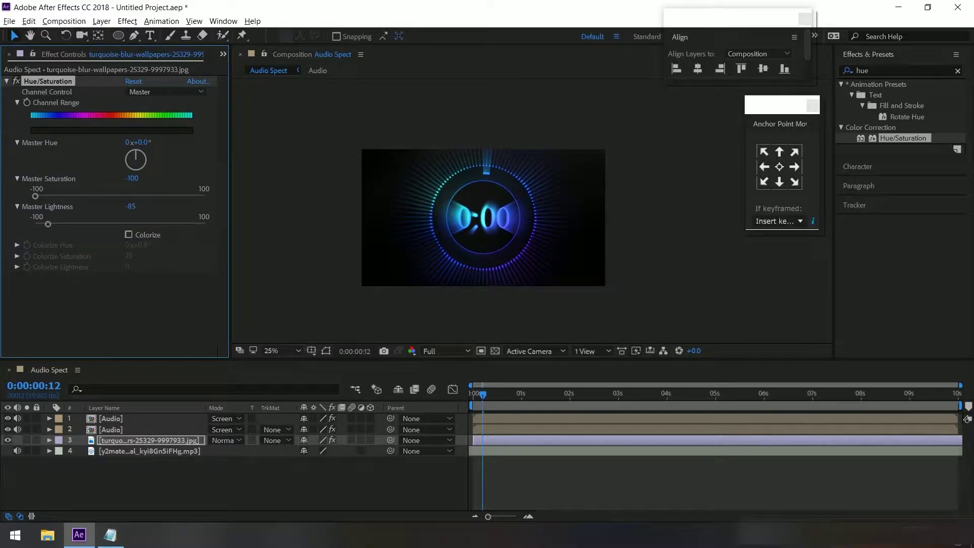
key("ctrl+shift+h")
key("Page_Up")
key("ctrl+Up")
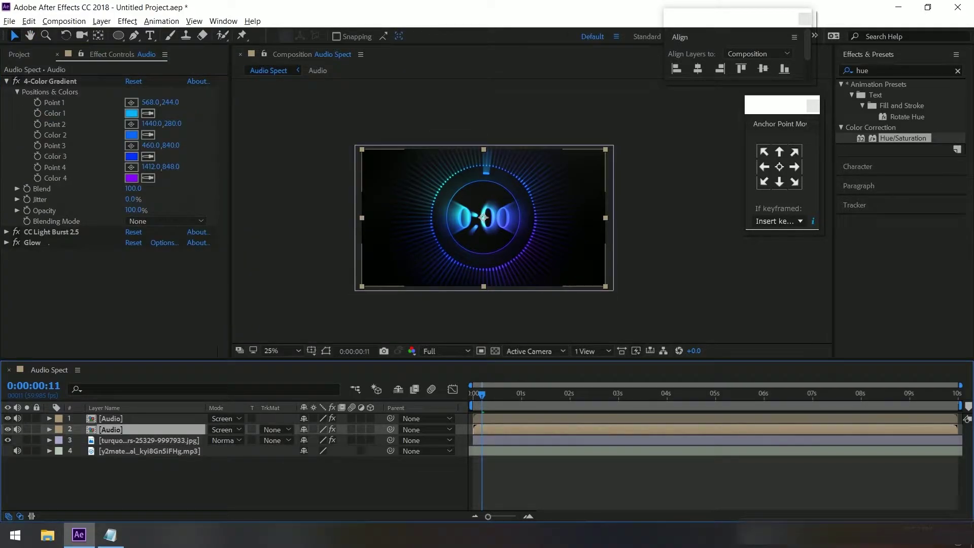
Set the second Audio layer's Scale to 90% so it sits inside the first ring
key("ctrl+shift+Up")
key("s")
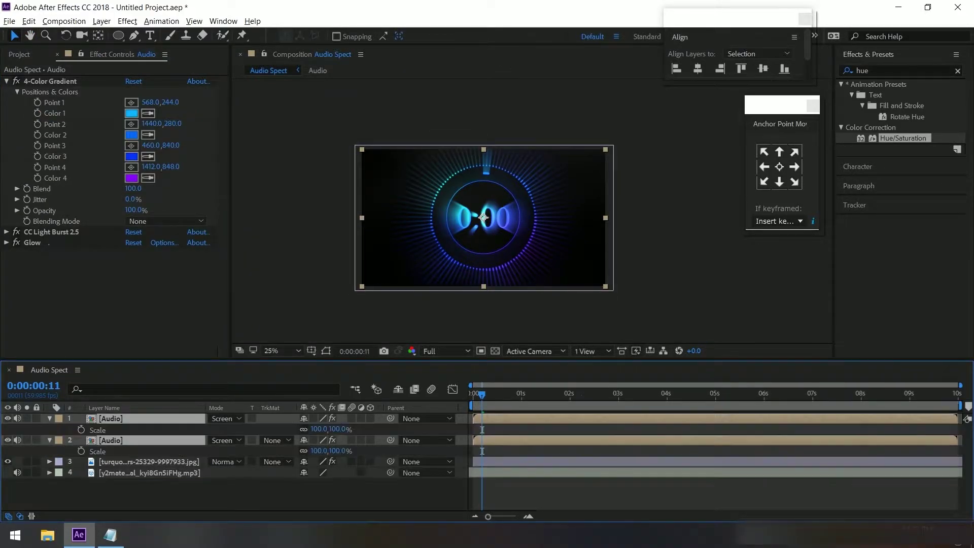
left_click(110, 439)
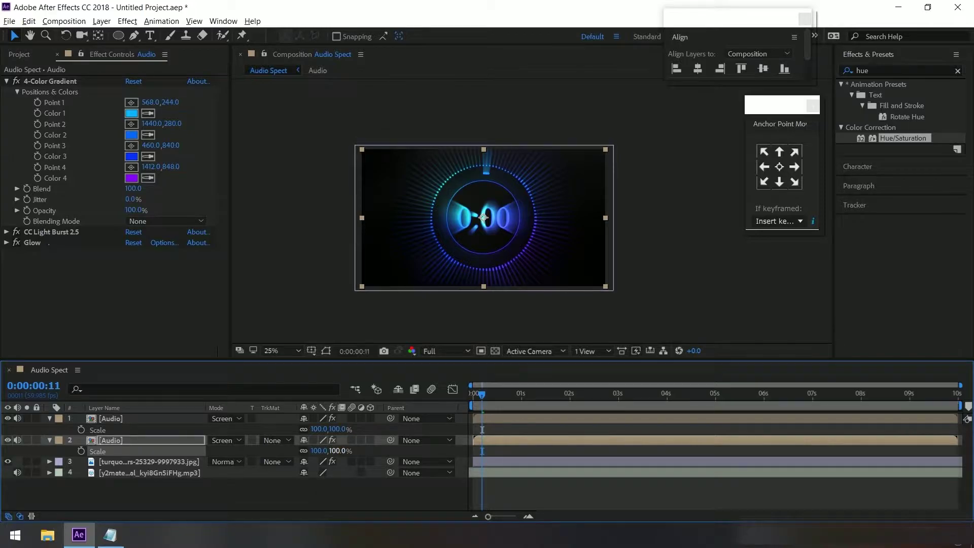
type("90")
key("Return")
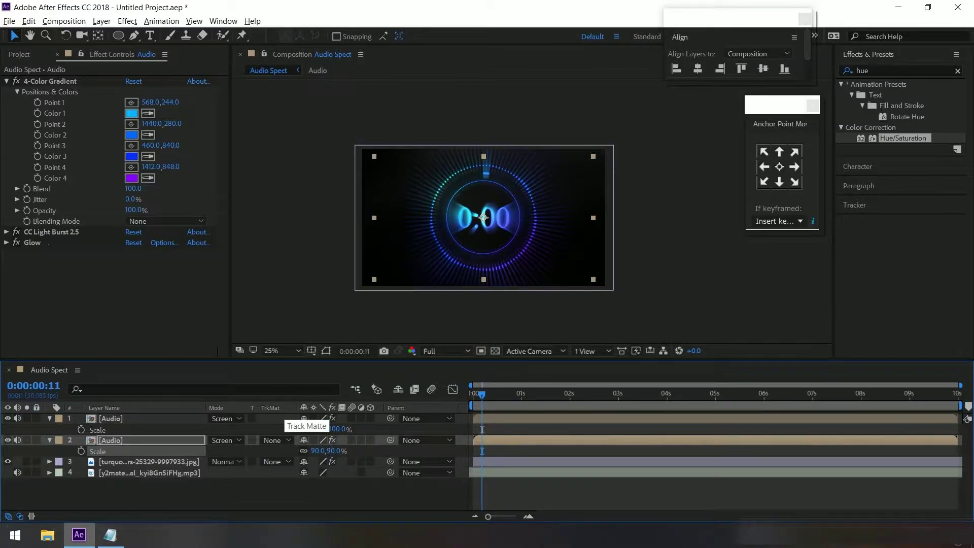
key("F2")
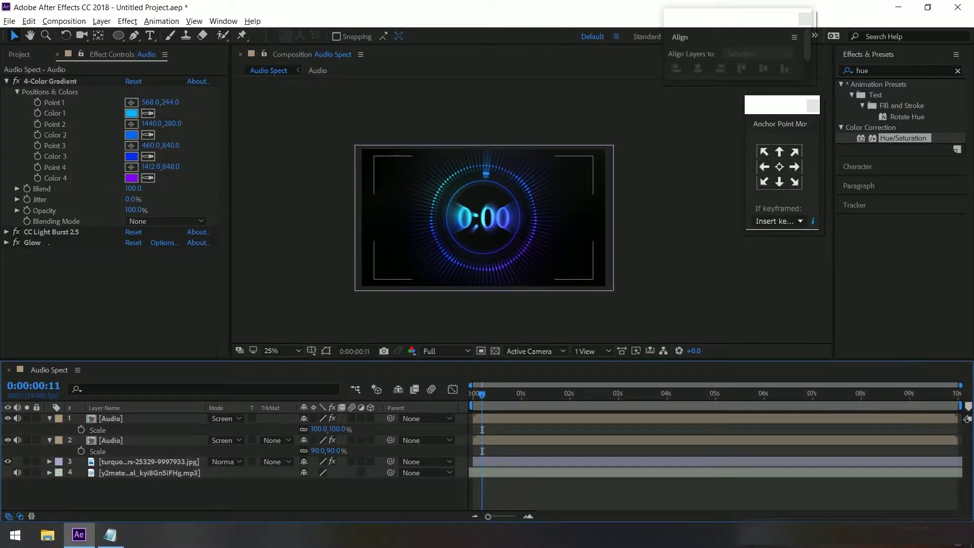
Lower preview resolution to Quarter and play back the wiggling Audio layer
left_click(445, 351)
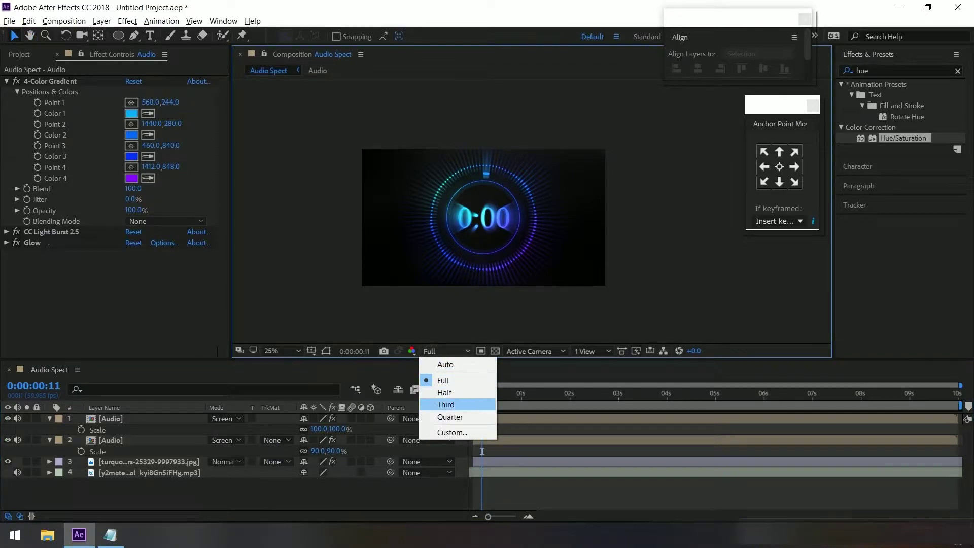
left_click(447, 413)
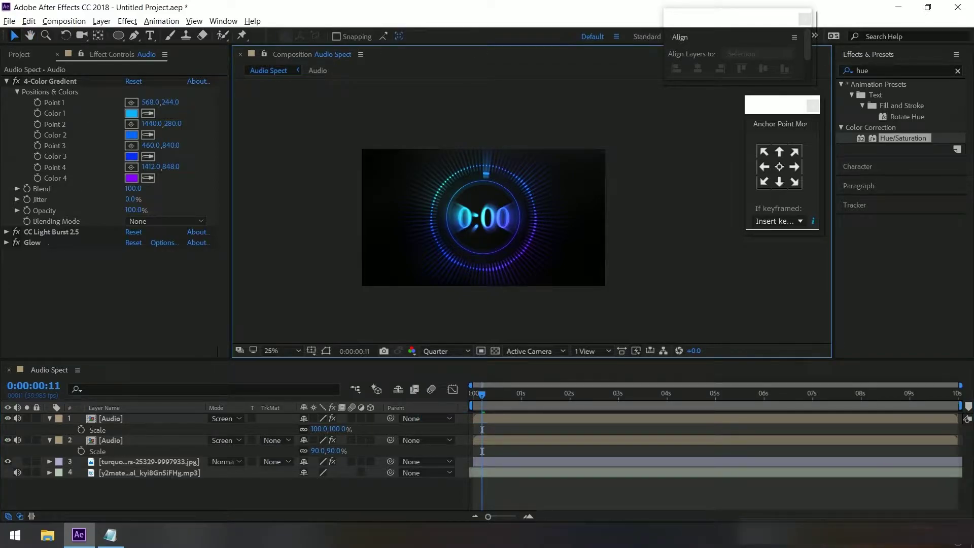
key("space")
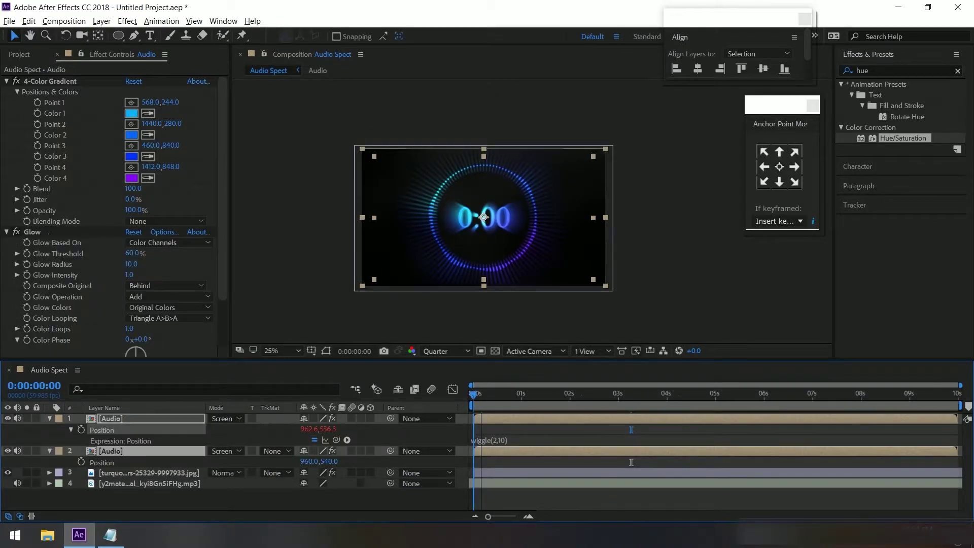
key("space")
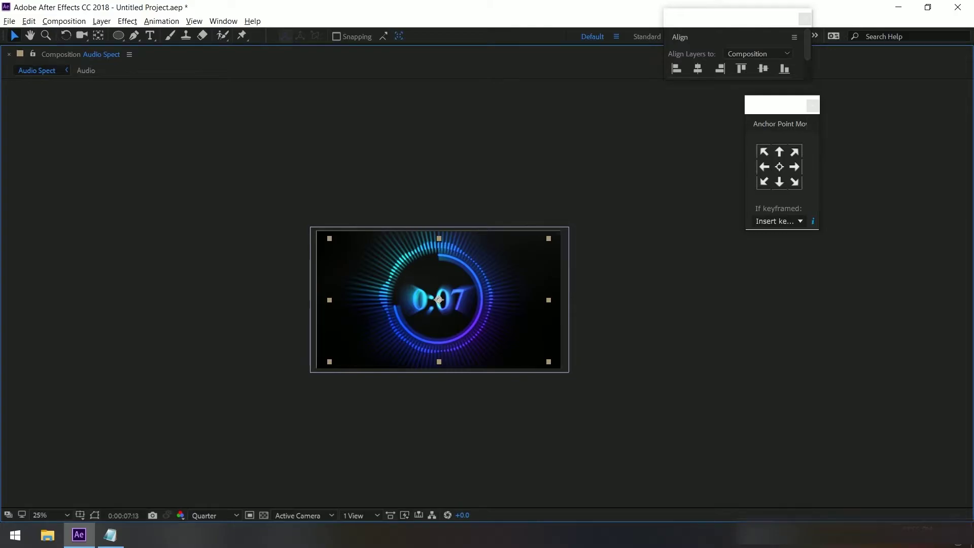
Set the viewer magnification to Fit up to 100% and the preview resolution to Full
left_click(50, 515)
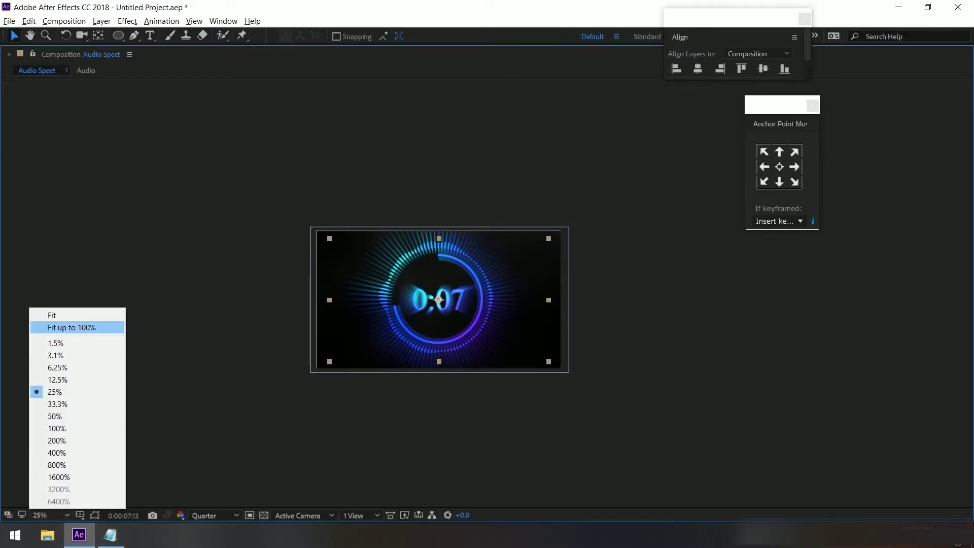
left_click(72, 328)
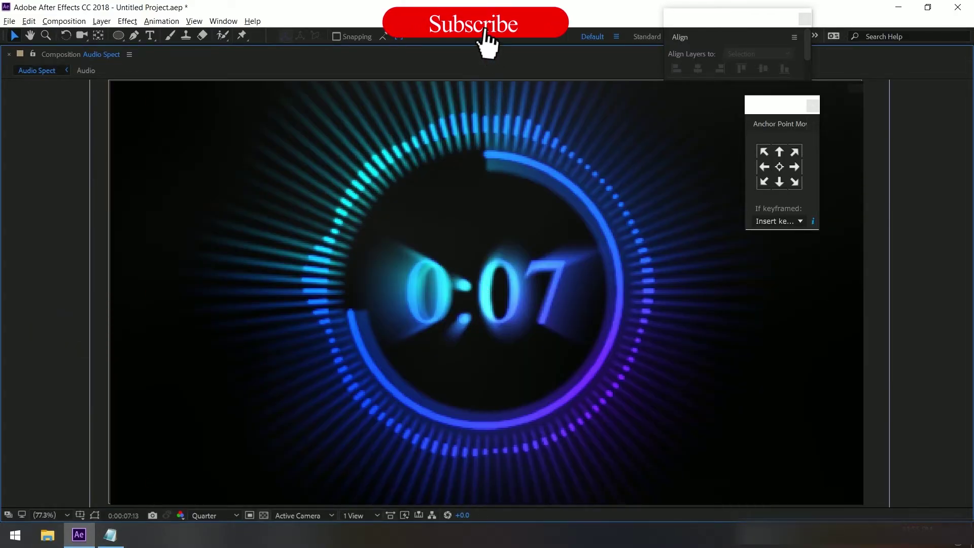
left_click(213, 514)
left_click(202, 448)
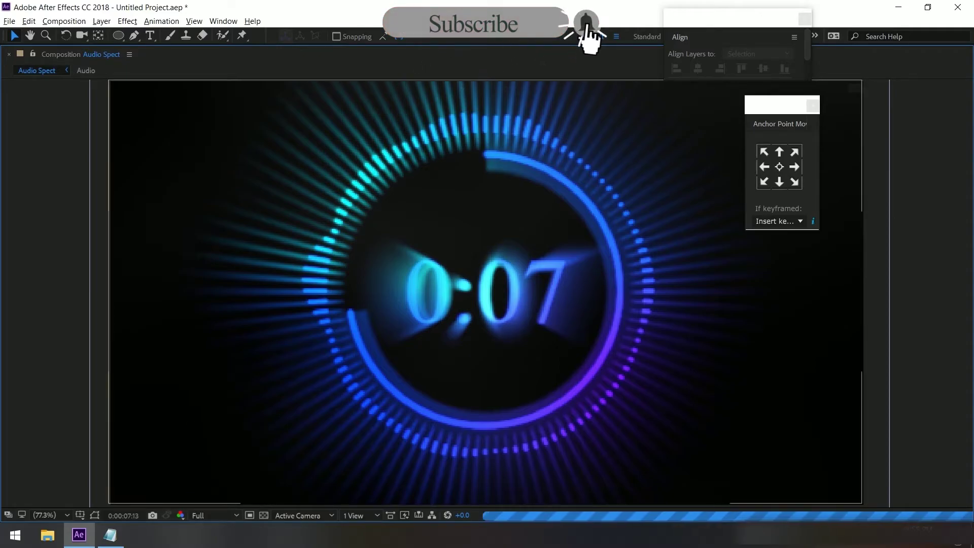